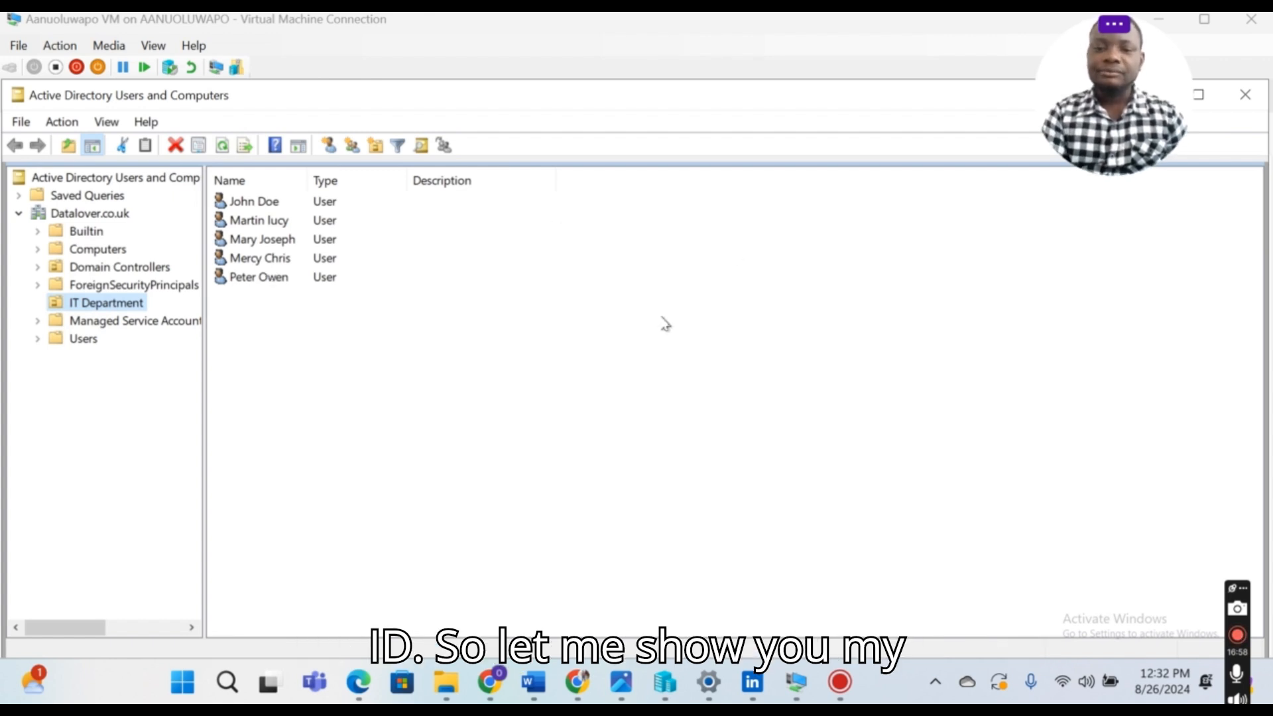
Step: Show the IT Department's five users in Active Directory, then bring the Entra All users list forward
{"action": "left_click", "coordinate": [793, 695]}
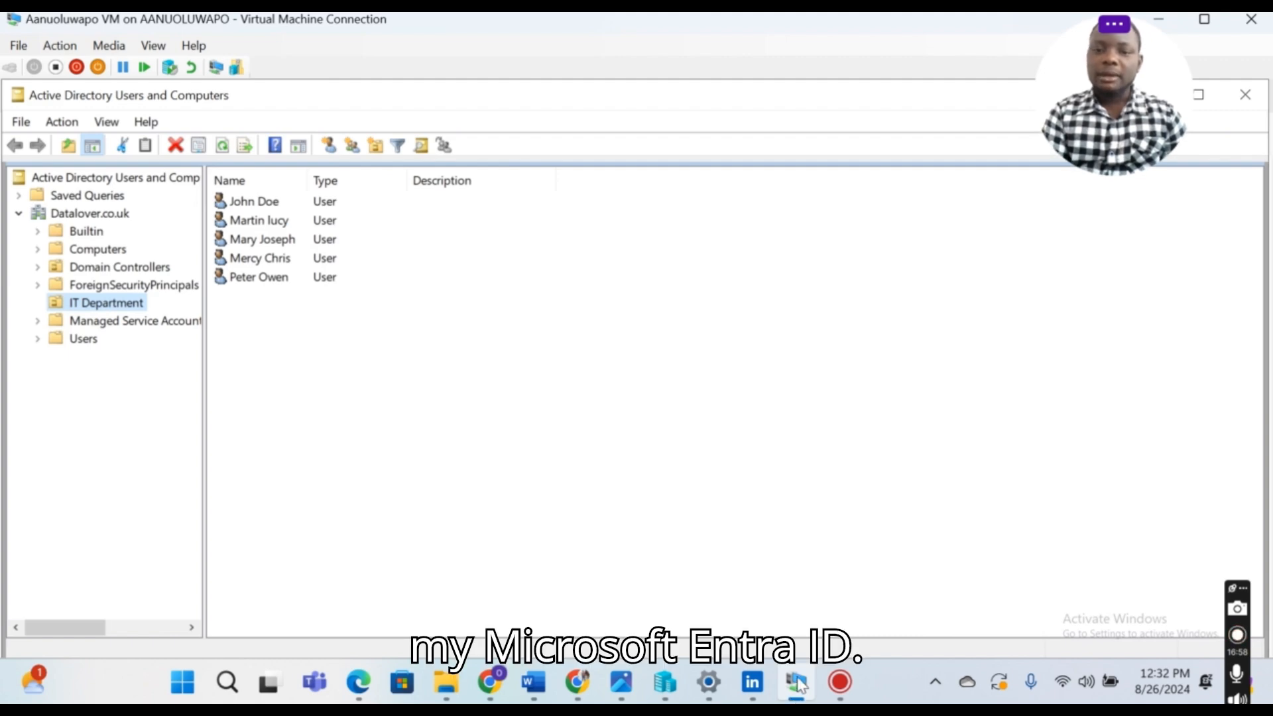
{"action": "left_click", "coordinate": [798, 684]}
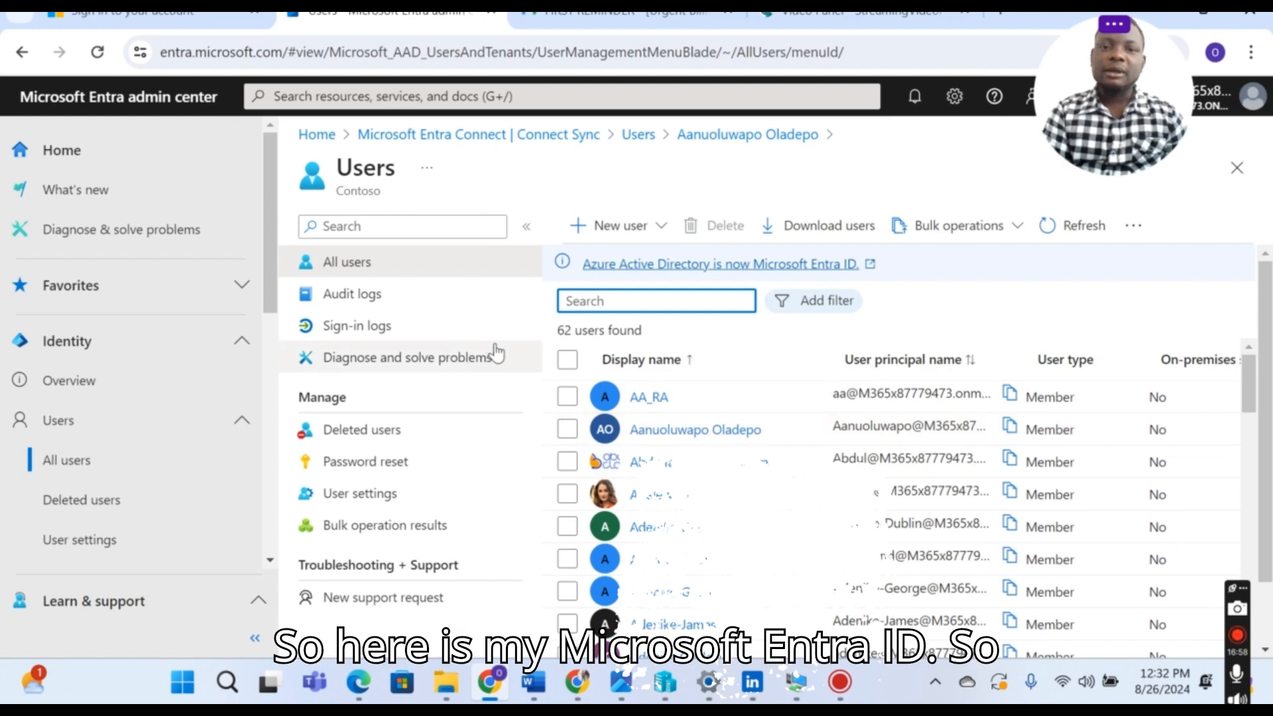
Step: Search the Entra users list for 'joh' to check whether John Doe is already in the cloud
{"action": "left_click", "coordinate": [642, 303]}
{"action": "type", "text": "joh"}
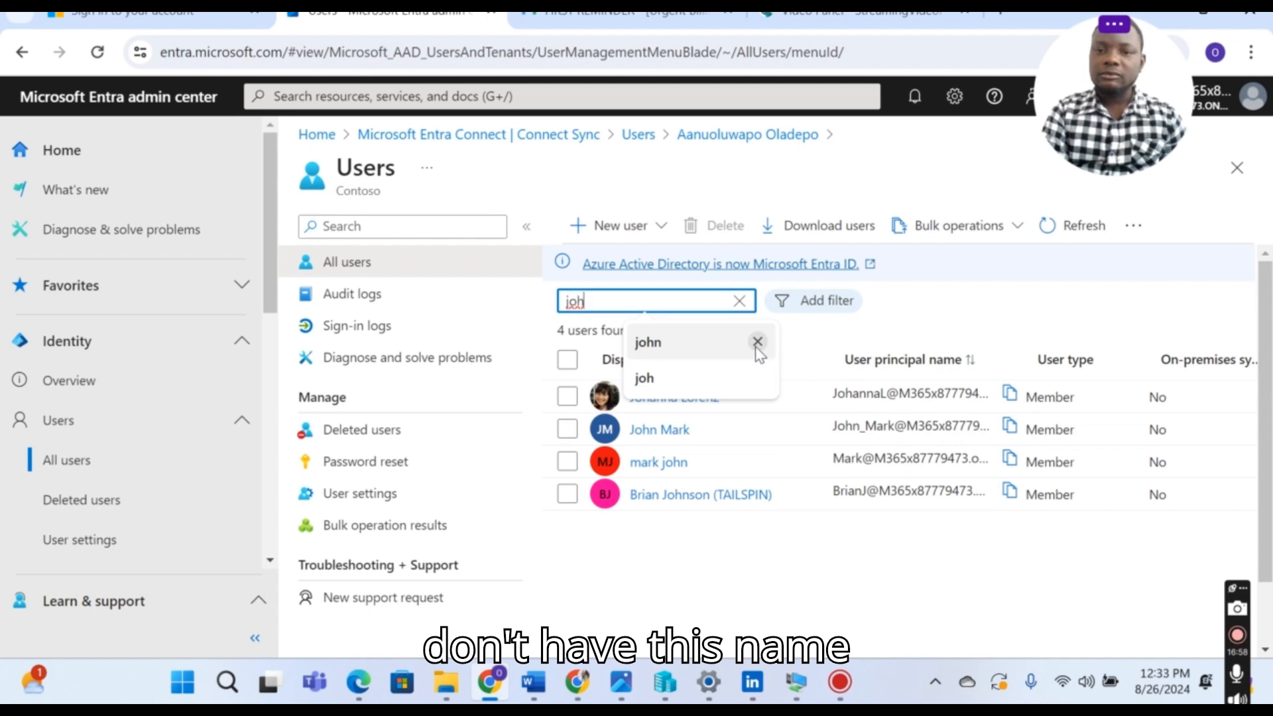
{"action": "left_click", "coordinate": [757, 342]}
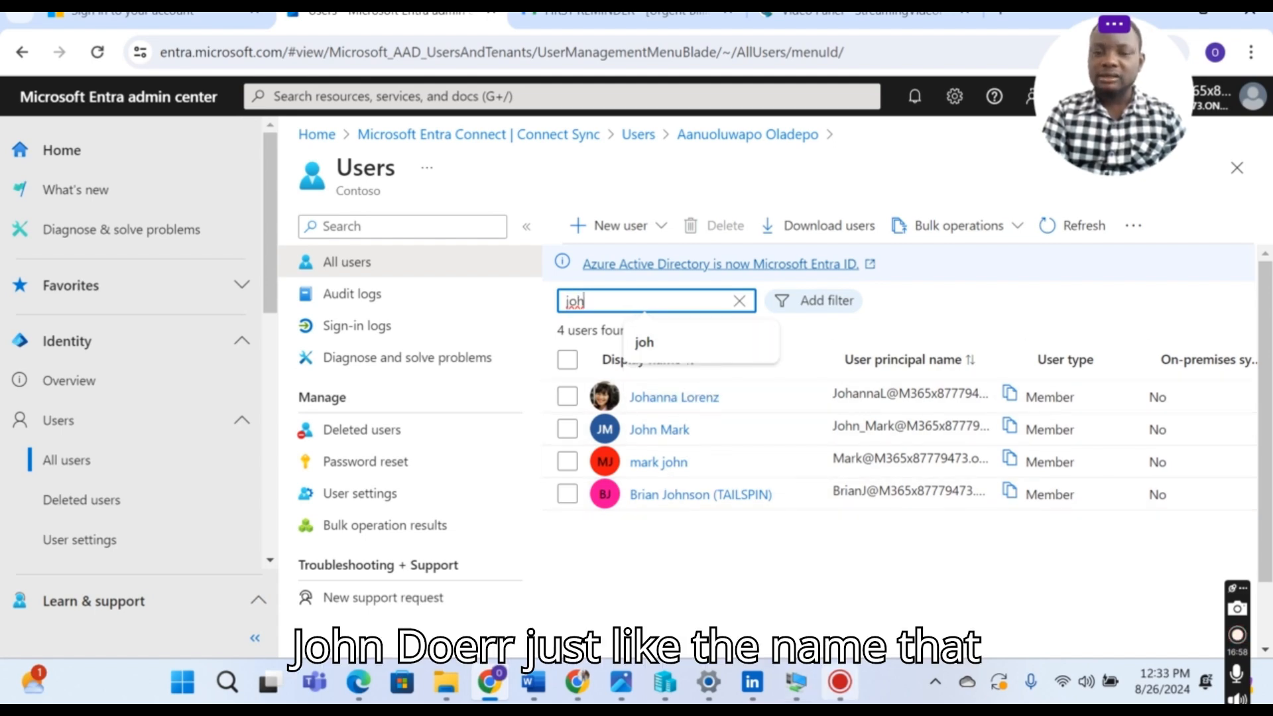
Step: Clear the search to list all 62 users, then return to Active Directory
{"action": "left_click", "coordinate": [796, 681]}
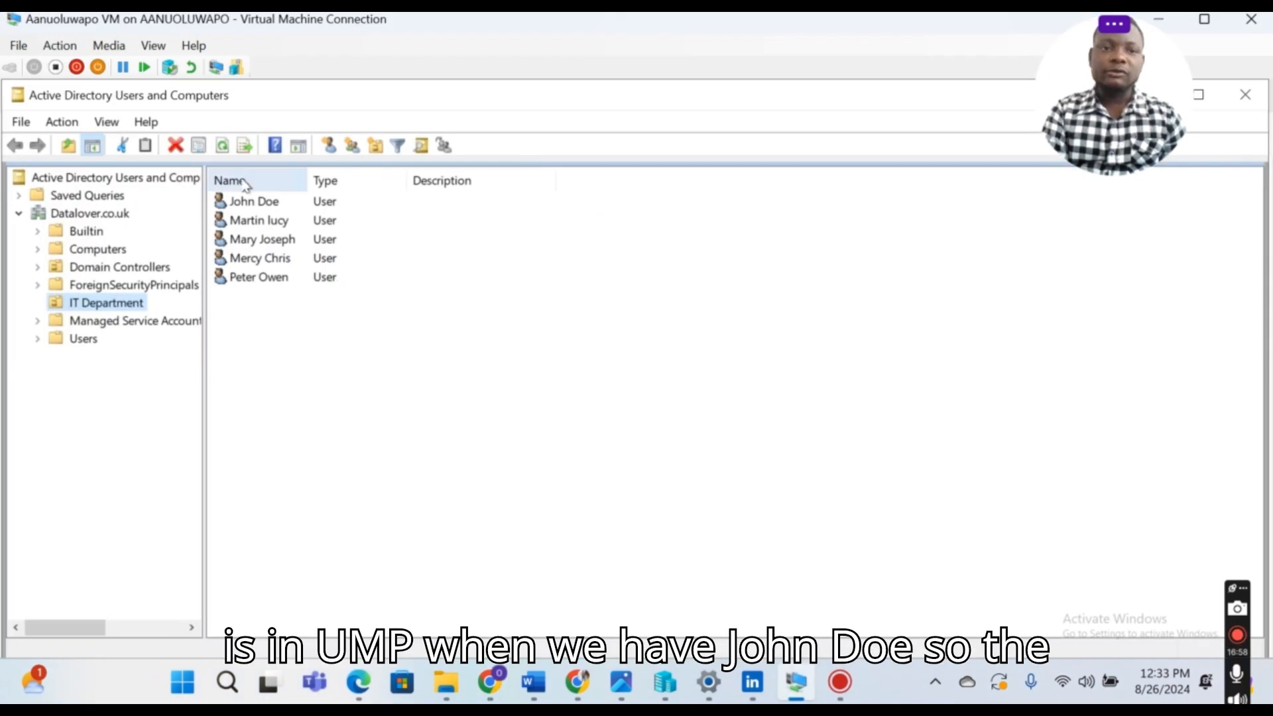
{"action": "left_click", "coordinate": [800, 687]}
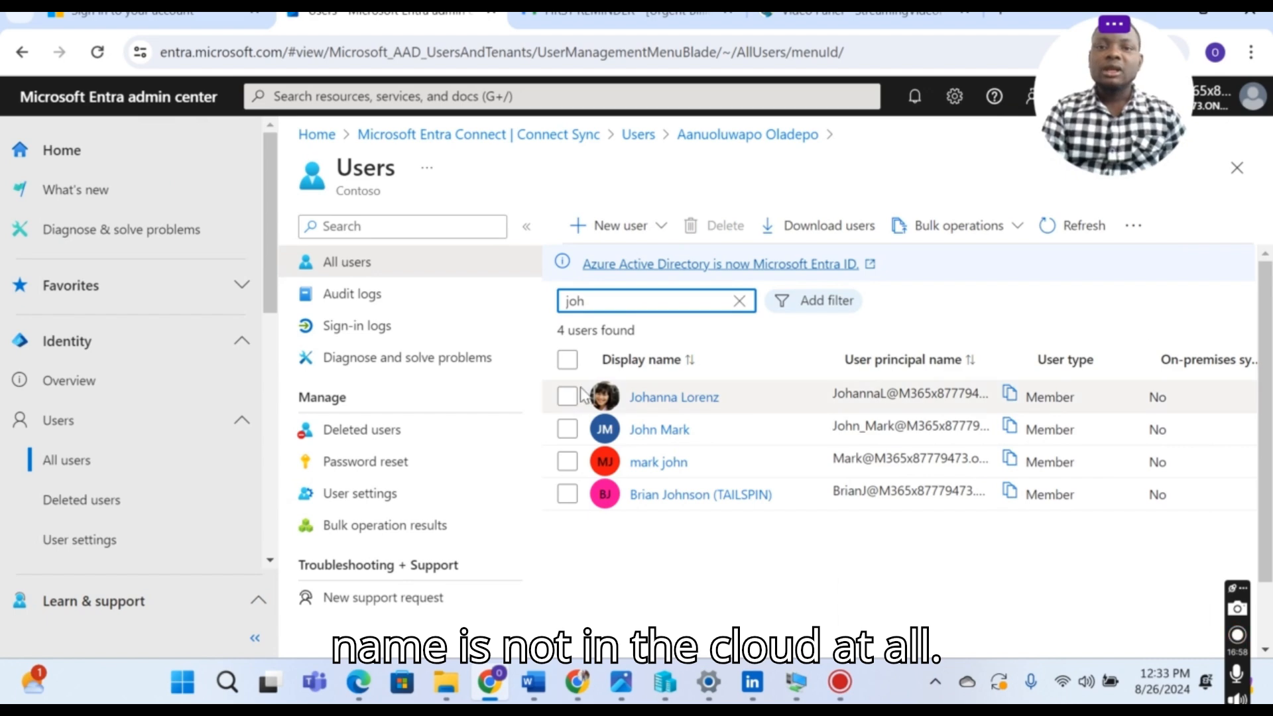
{"action": "left_click", "coordinate": [740, 302]}
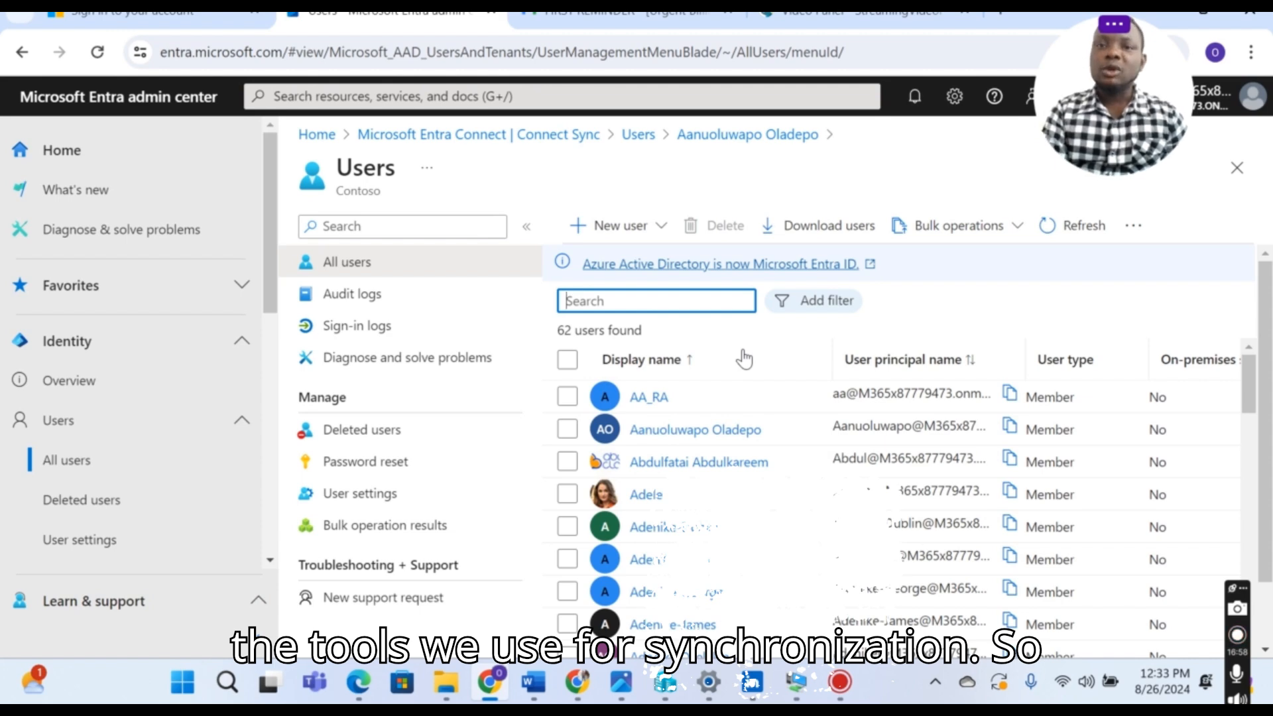
{"action": "left_click", "coordinate": [798, 681]}
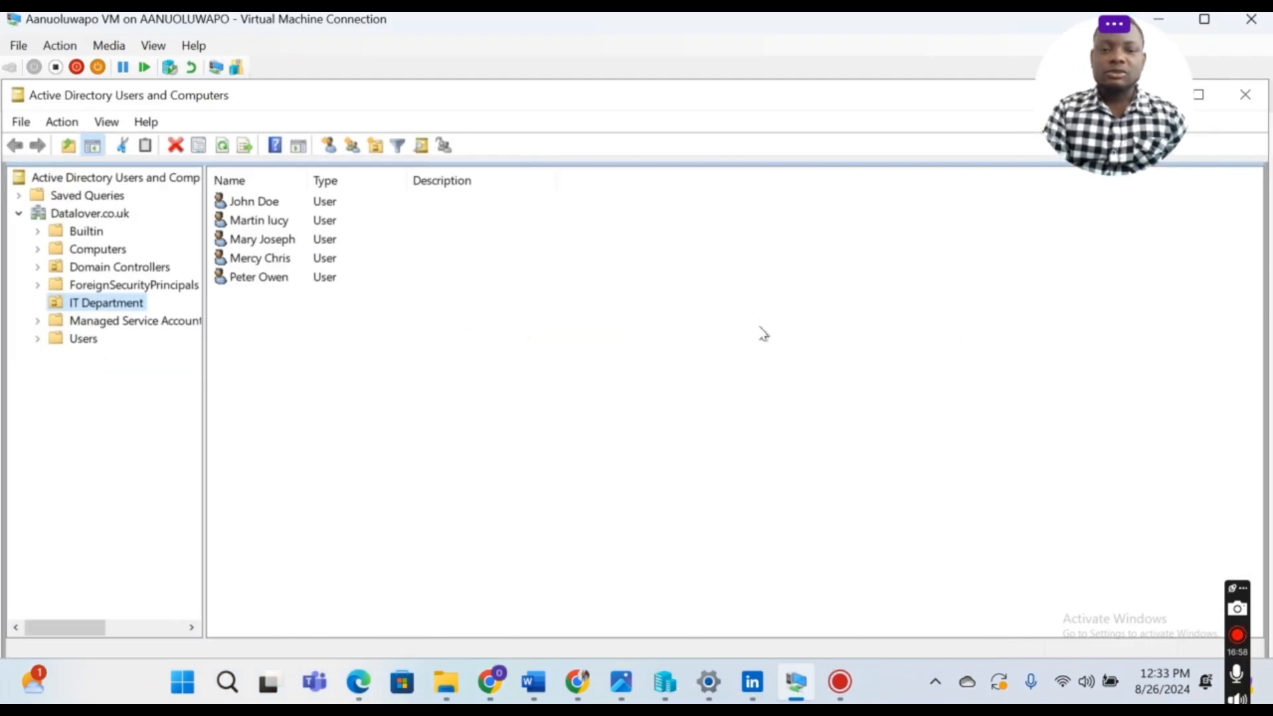
Step: With the VM full screen, download the Entra Connect installer from its Edge download page
{"action": "left_click", "coordinate": [1203, 24]}
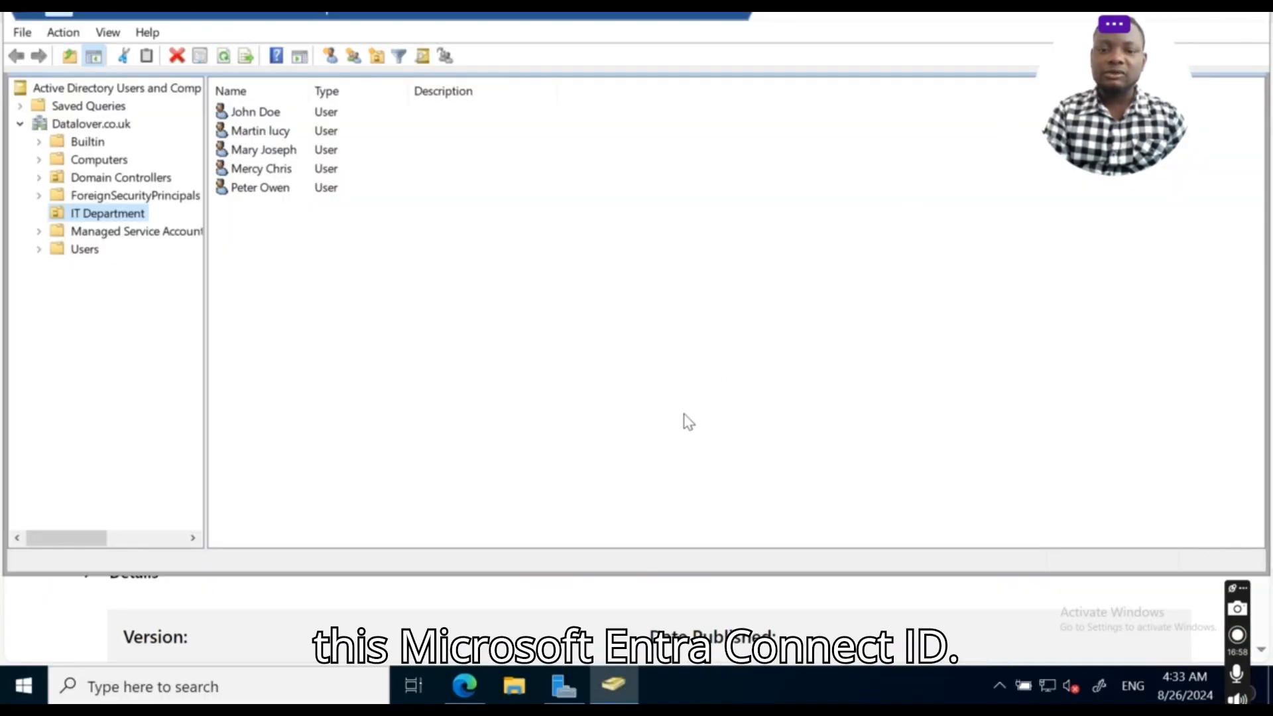
{"action": "left_click", "coordinate": [466, 685]}
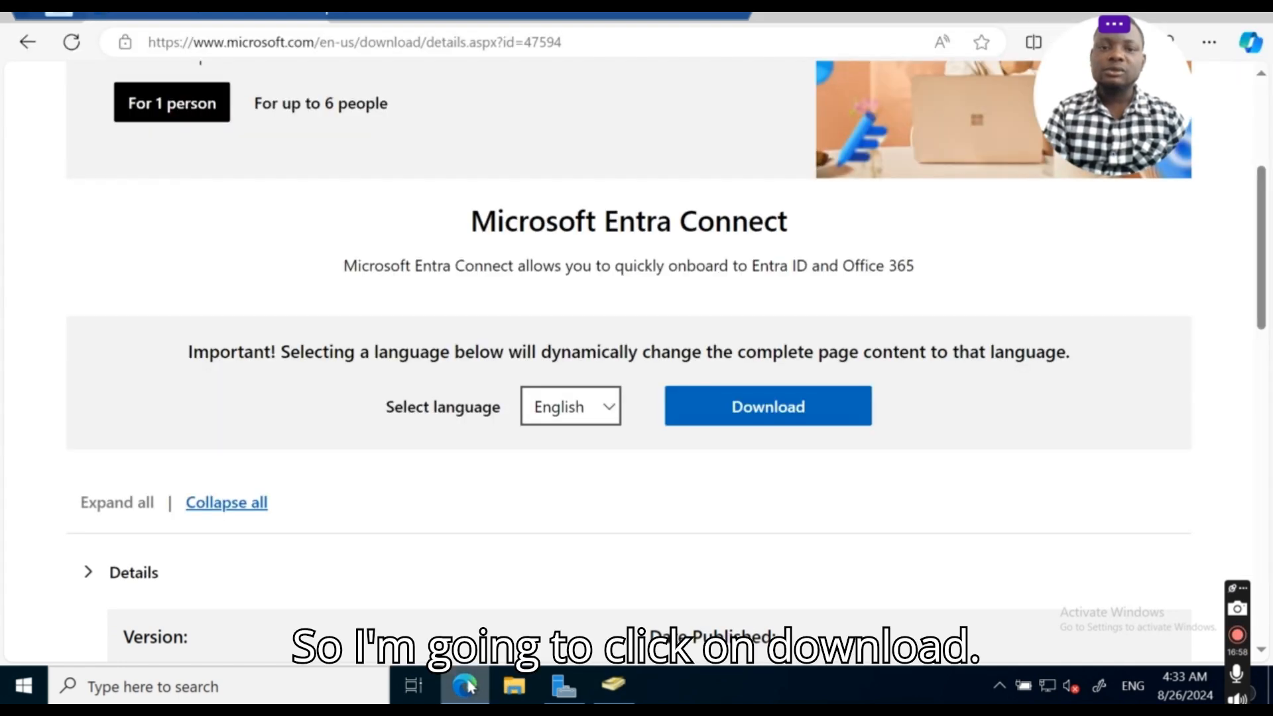
{"action": "left_click", "coordinate": [749, 406]}
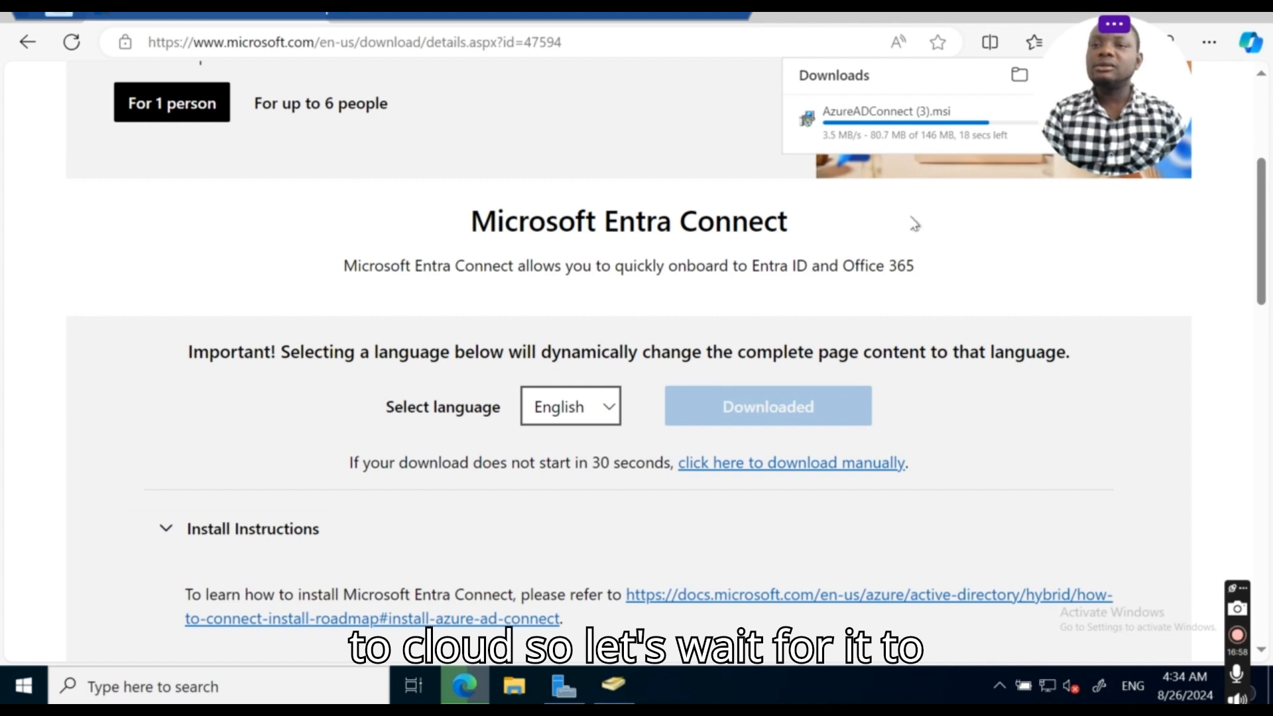
Step: Open the downloaded AzureADConnect (3).msi and bring up its setup wizard
{"action": "left_click_drag", "start_coordinate": [1112, 82], "coordinate": [1196, 99]}
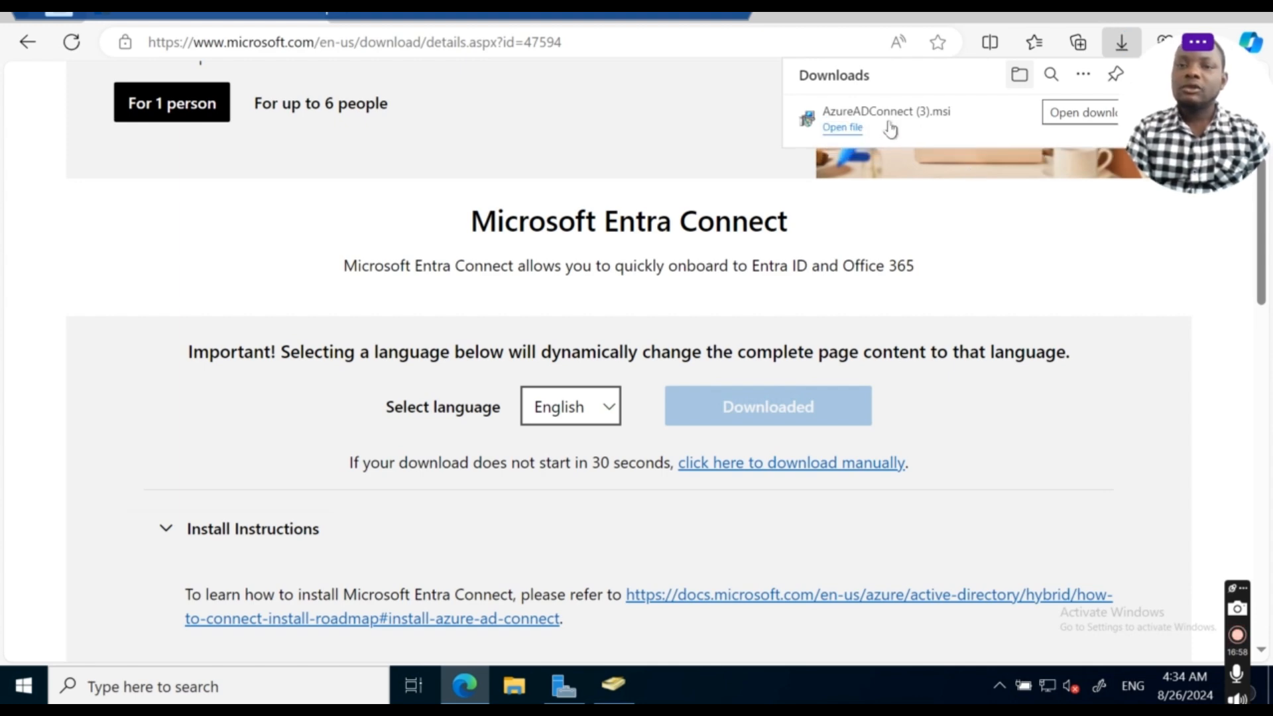
{"action": "left_click", "coordinate": [841, 130]}
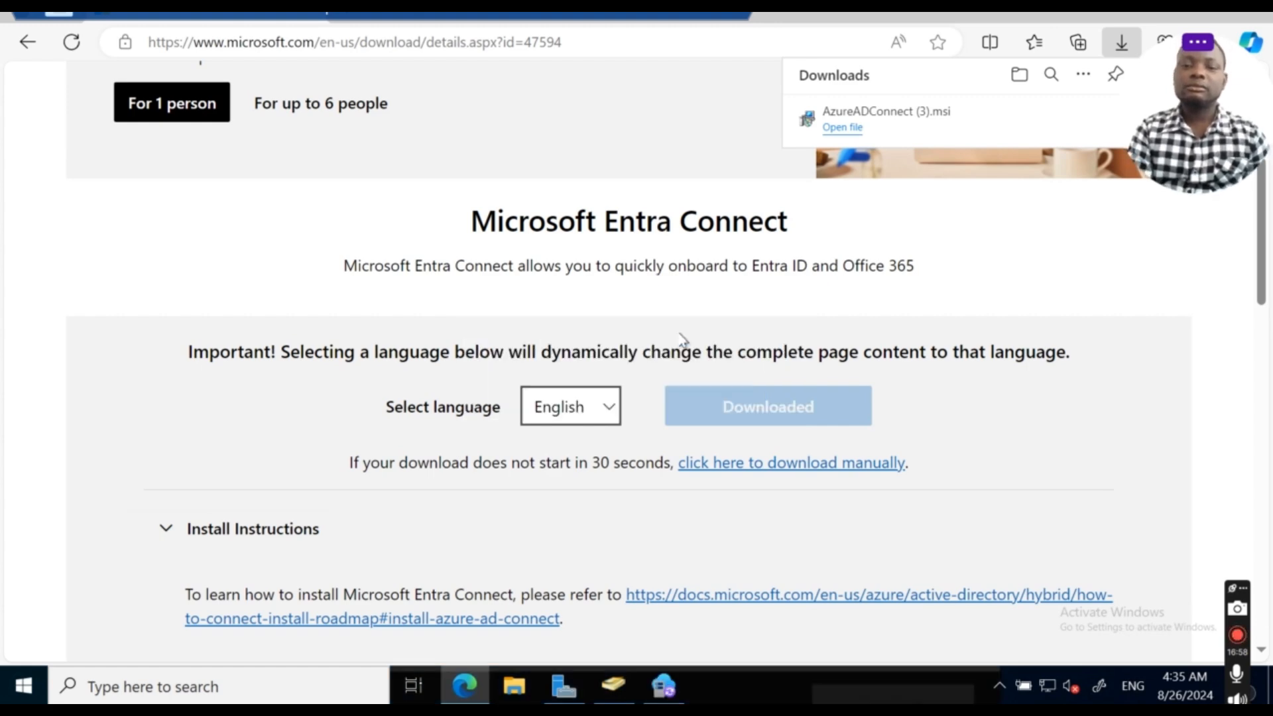
{"action": "left_click", "coordinate": [665, 688]}
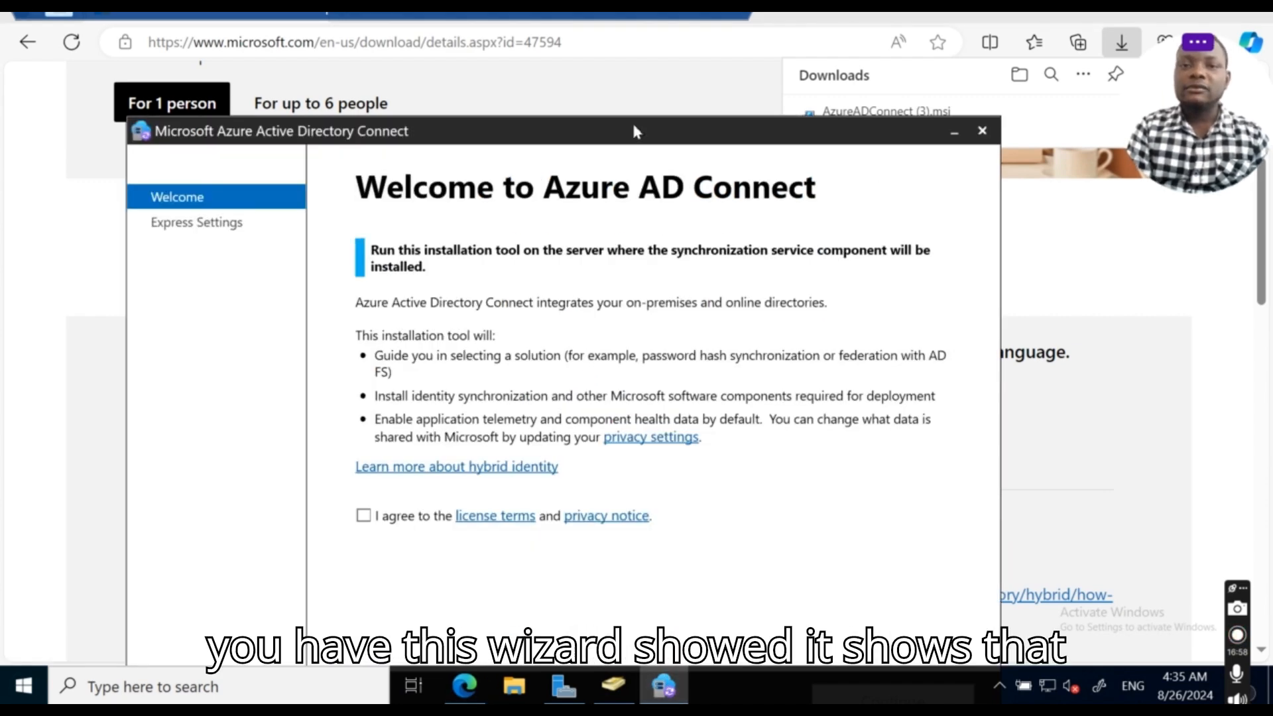
Step: Agree to the license terms and privacy notice, then choose Customize instead of express settings
{"action": "left_click_drag", "start_coordinate": [634, 126], "coordinate": [645, 52]}
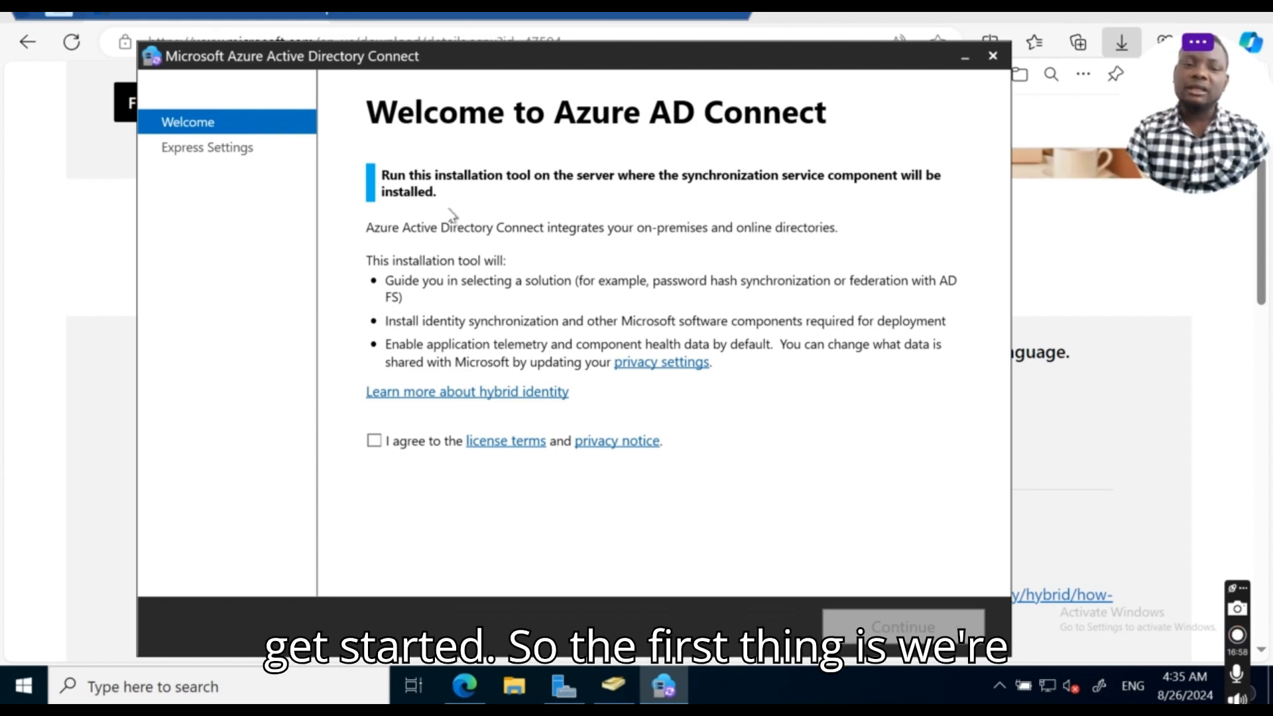
{"action": "left_click", "coordinate": [374, 442]}
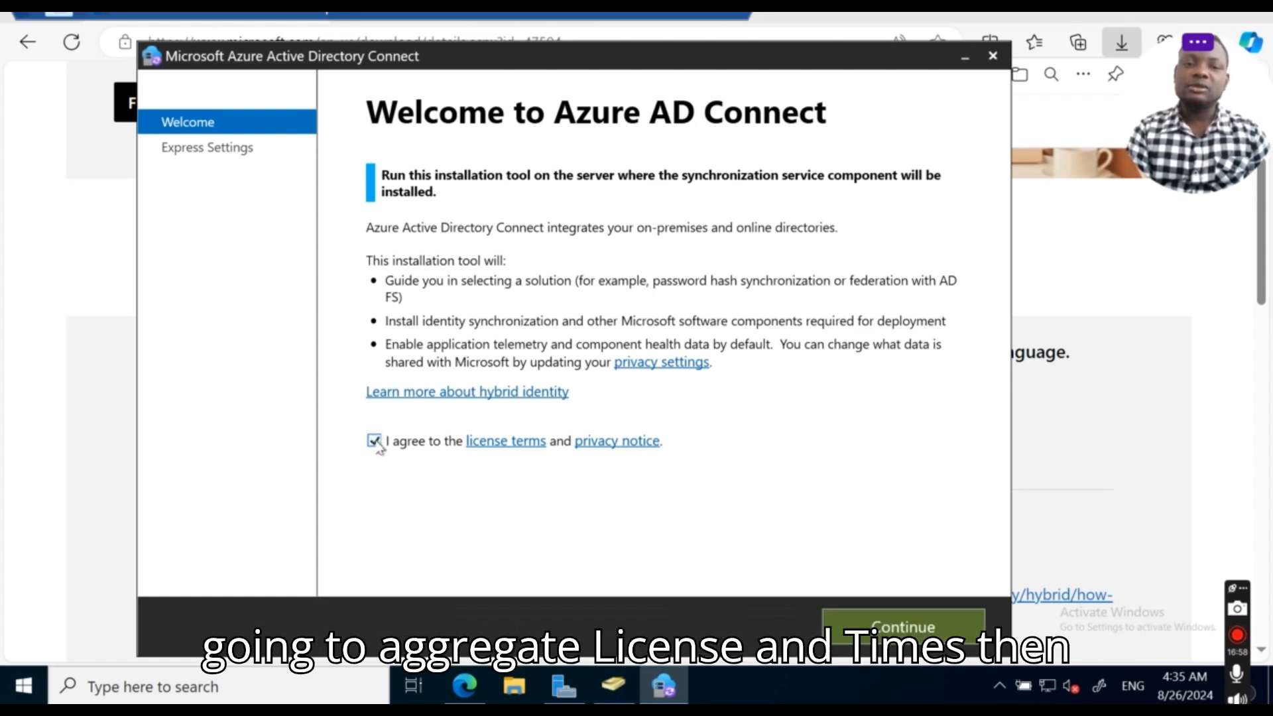
{"action": "left_click", "coordinate": [904, 627]}
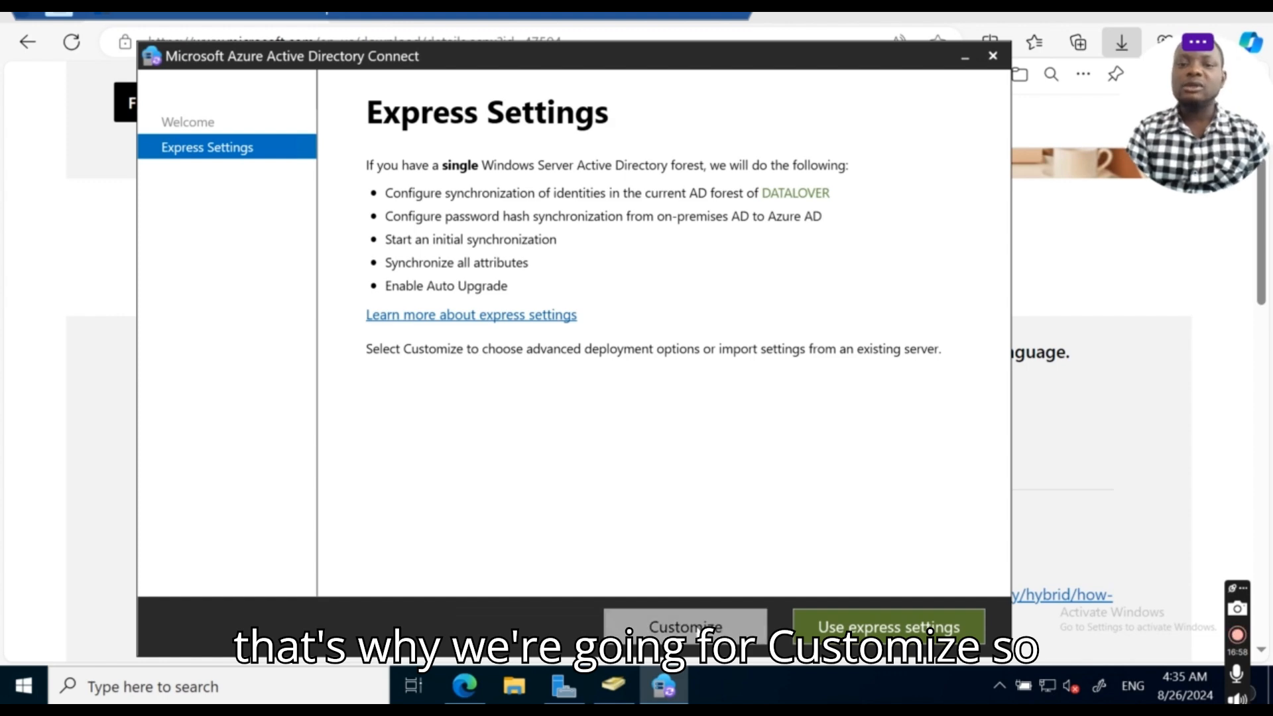
{"action": "left_click", "coordinate": [697, 629]}
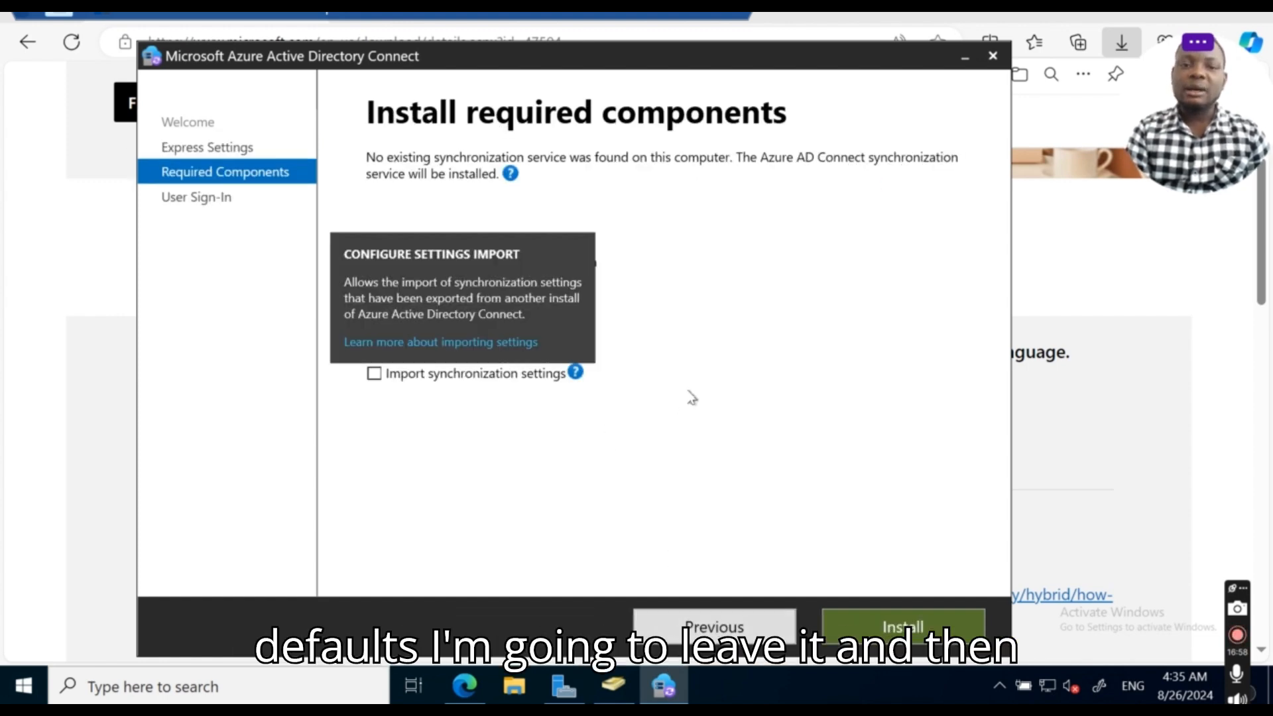
Step: Install the required sync components with all optional settings unchecked, then exit VM full screen
{"action": "left_click", "coordinate": [922, 626]}
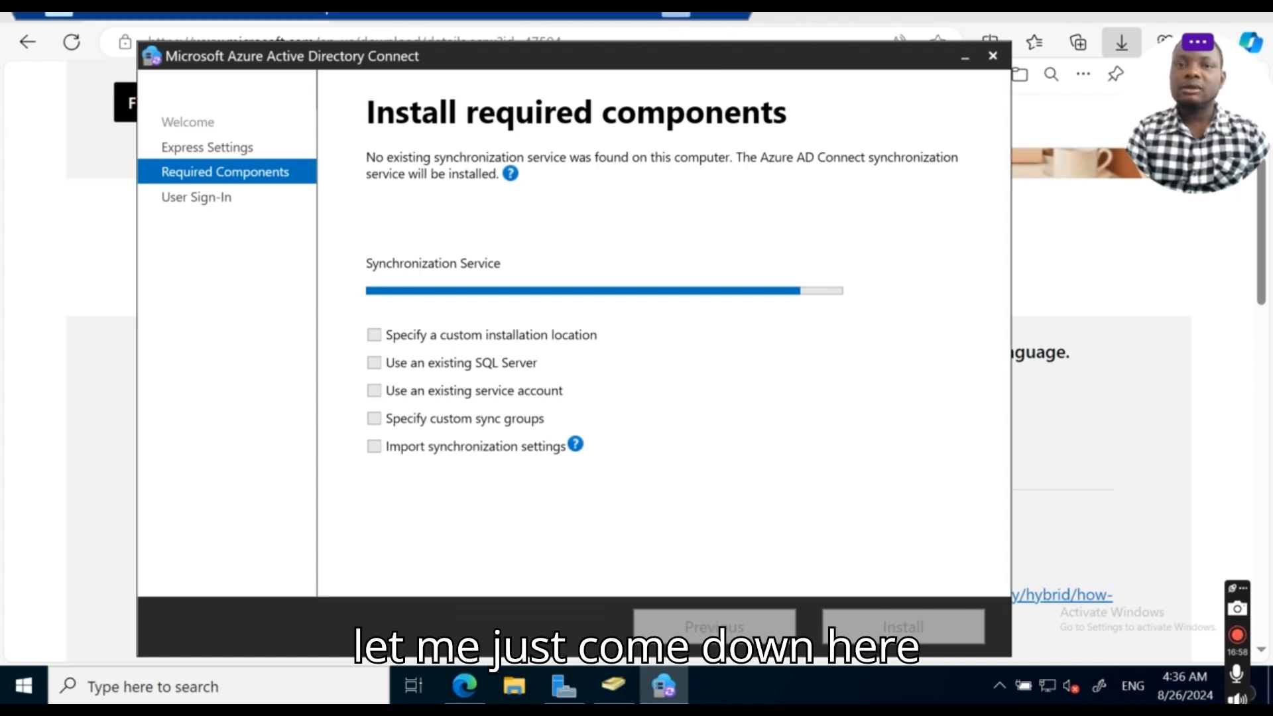
{"action": "left_click", "coordinate": [704, 18]}
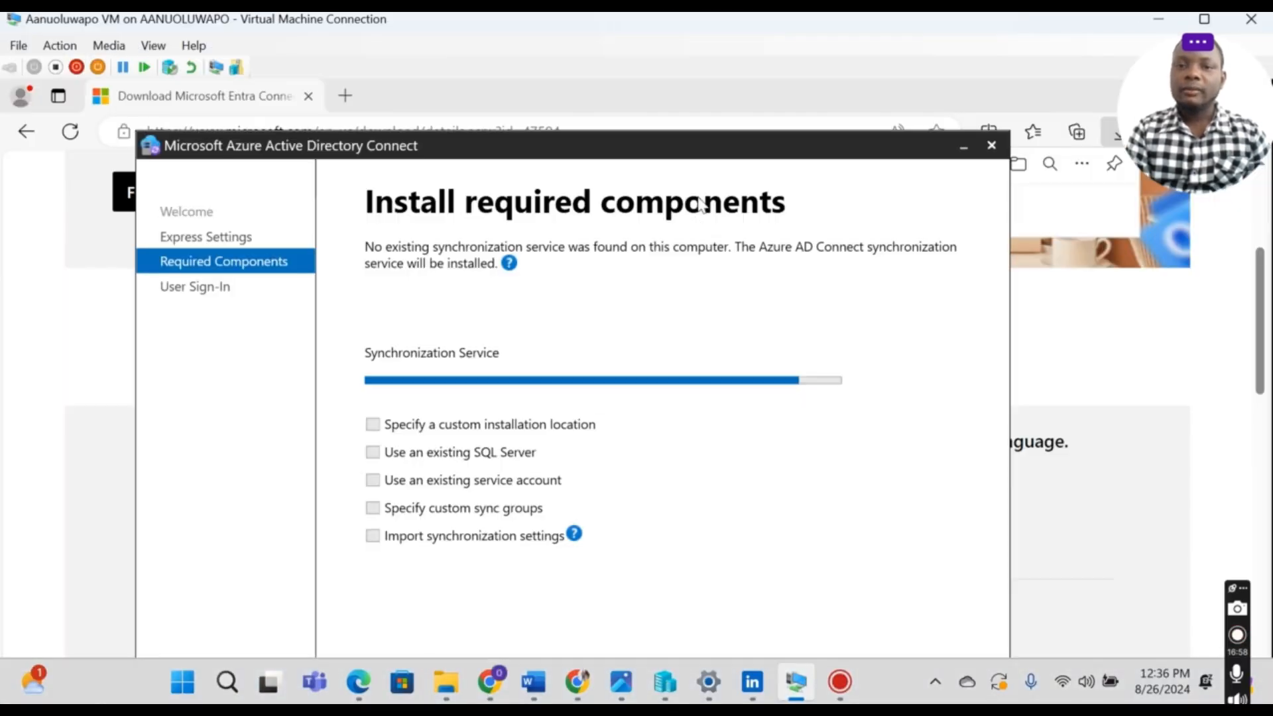
Step: Copy the admin user's user principal name from its Entra profile, then return to the installer
{"action": "left_click", "coordinate": [796, 683]}
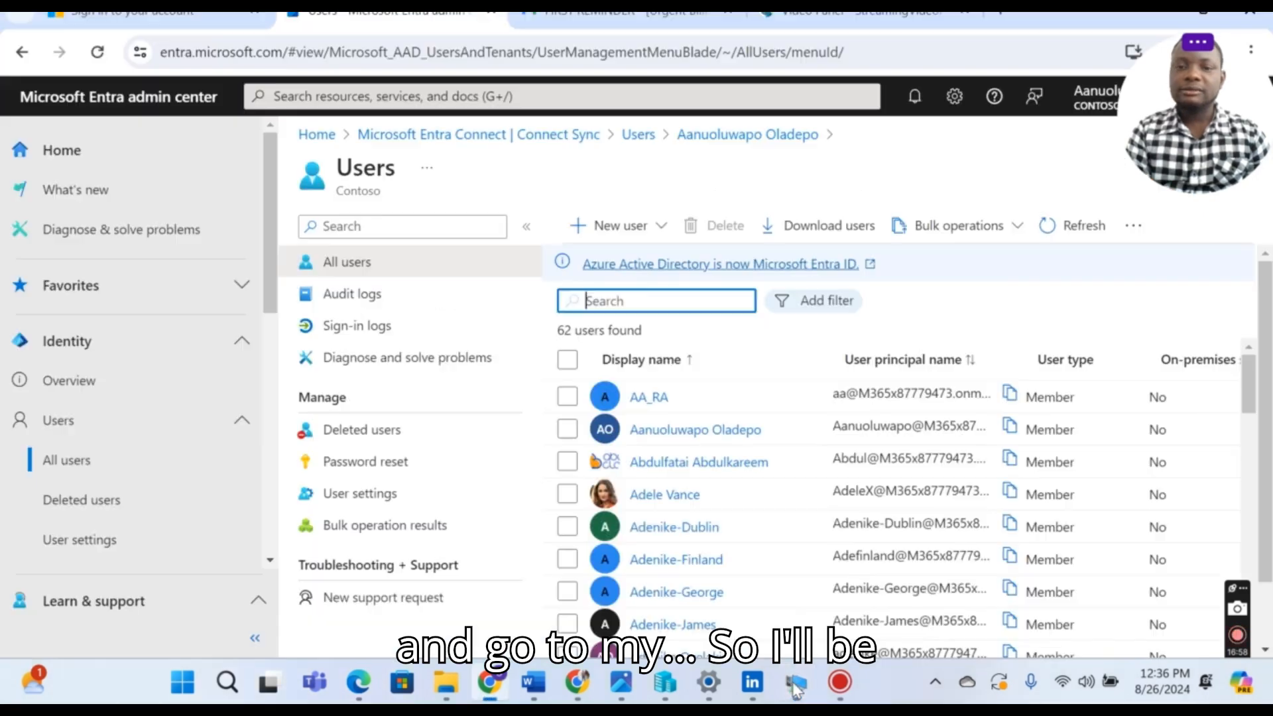
{"action": "left_click", "coordinate": [678, 437]}
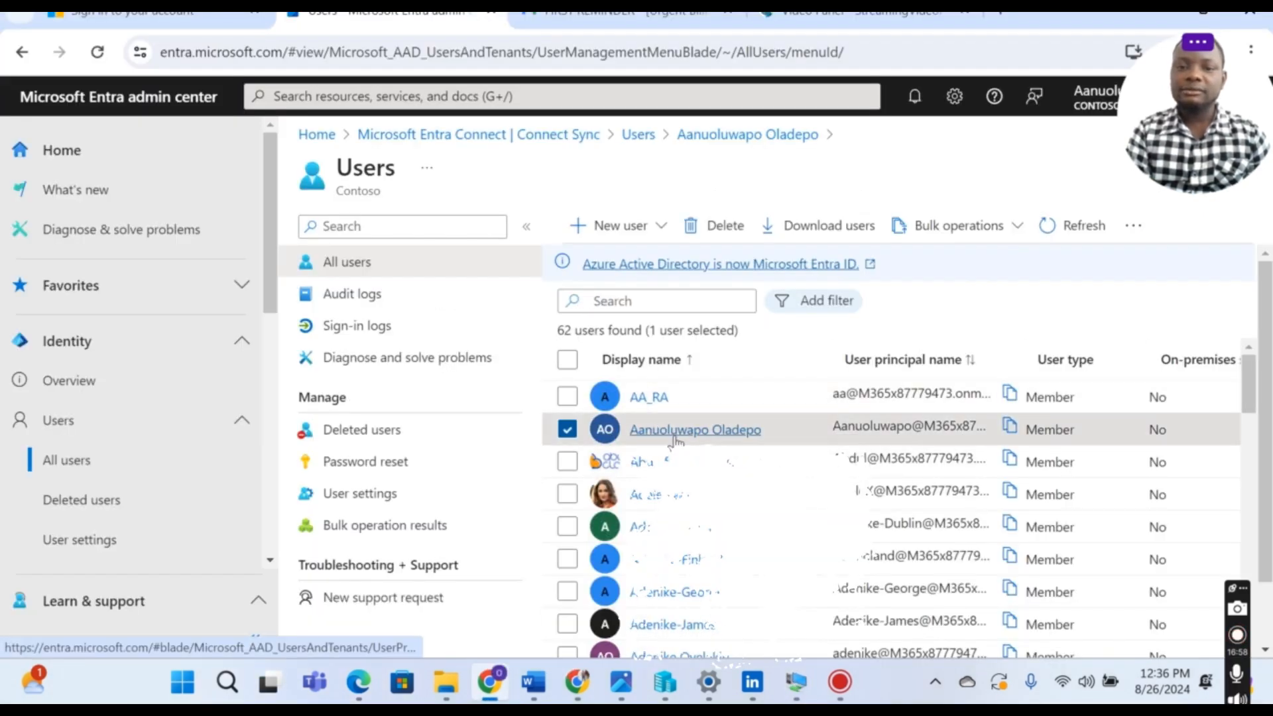
{"action": "left_click", "coordinate": [675, 435]}
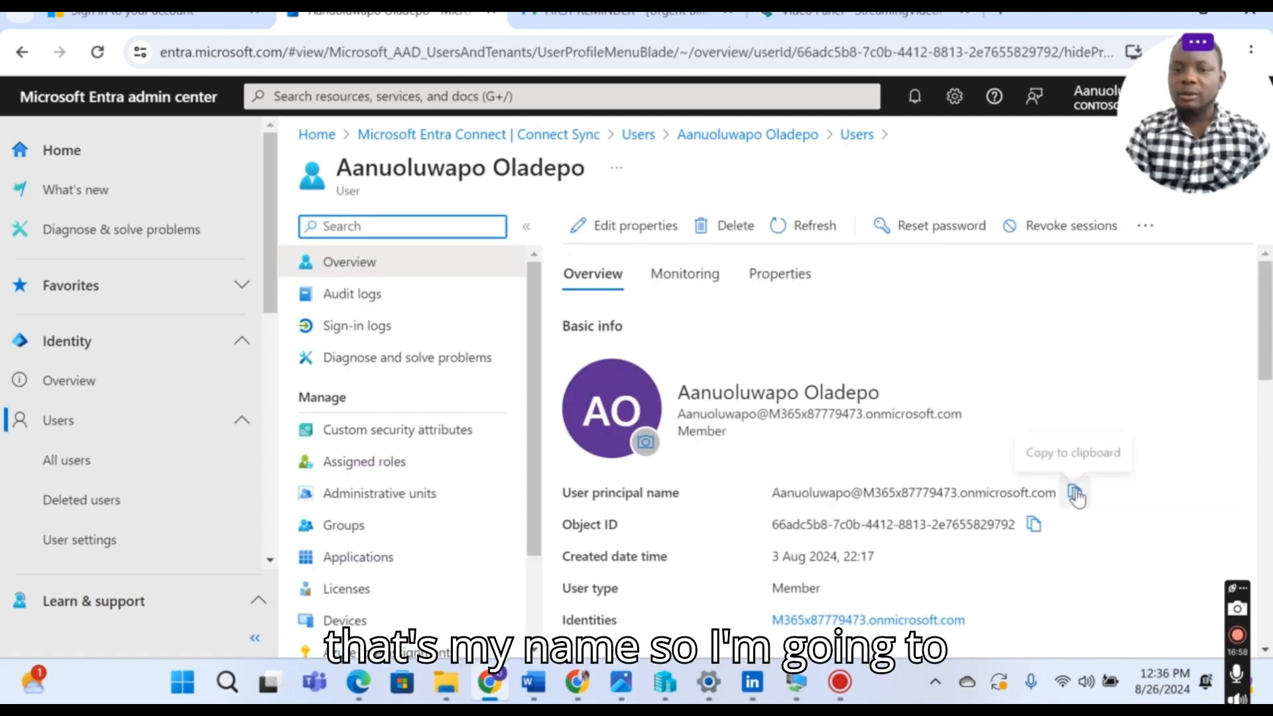
{"action": "left_click", "coordinate": [1077, 497]}
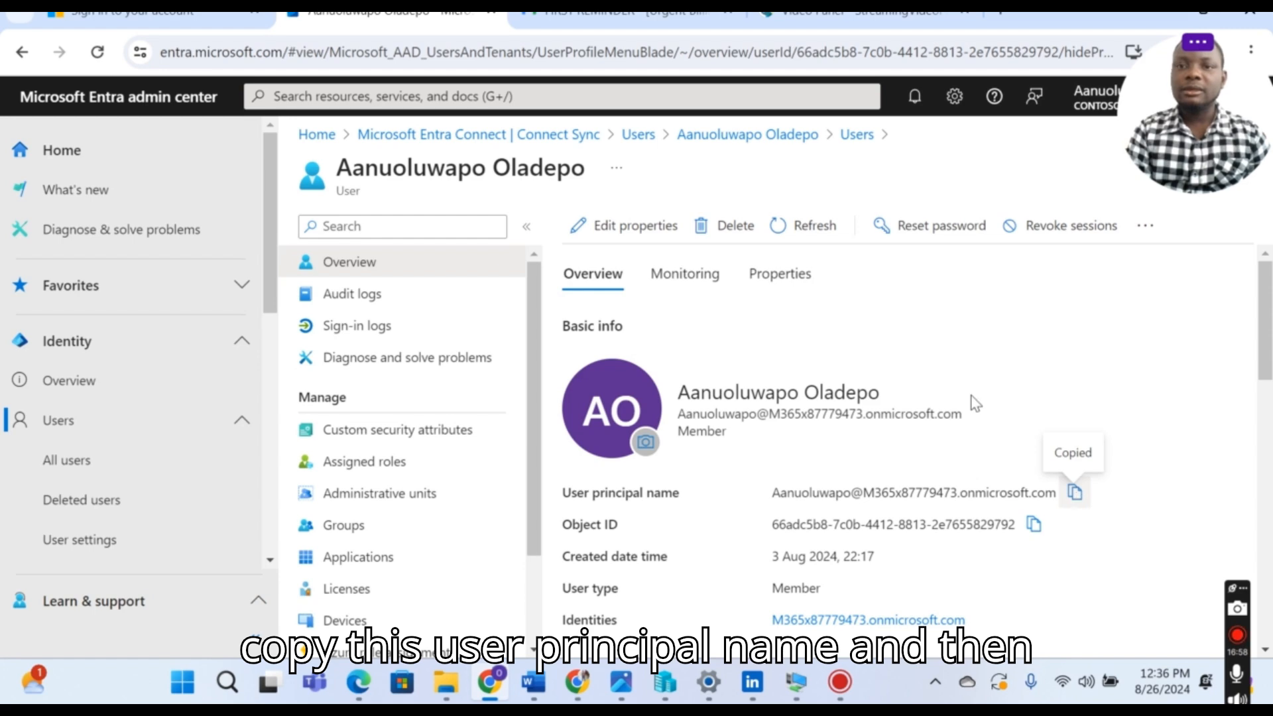
{"action": "left_click", "coordinate": [796, 673]}
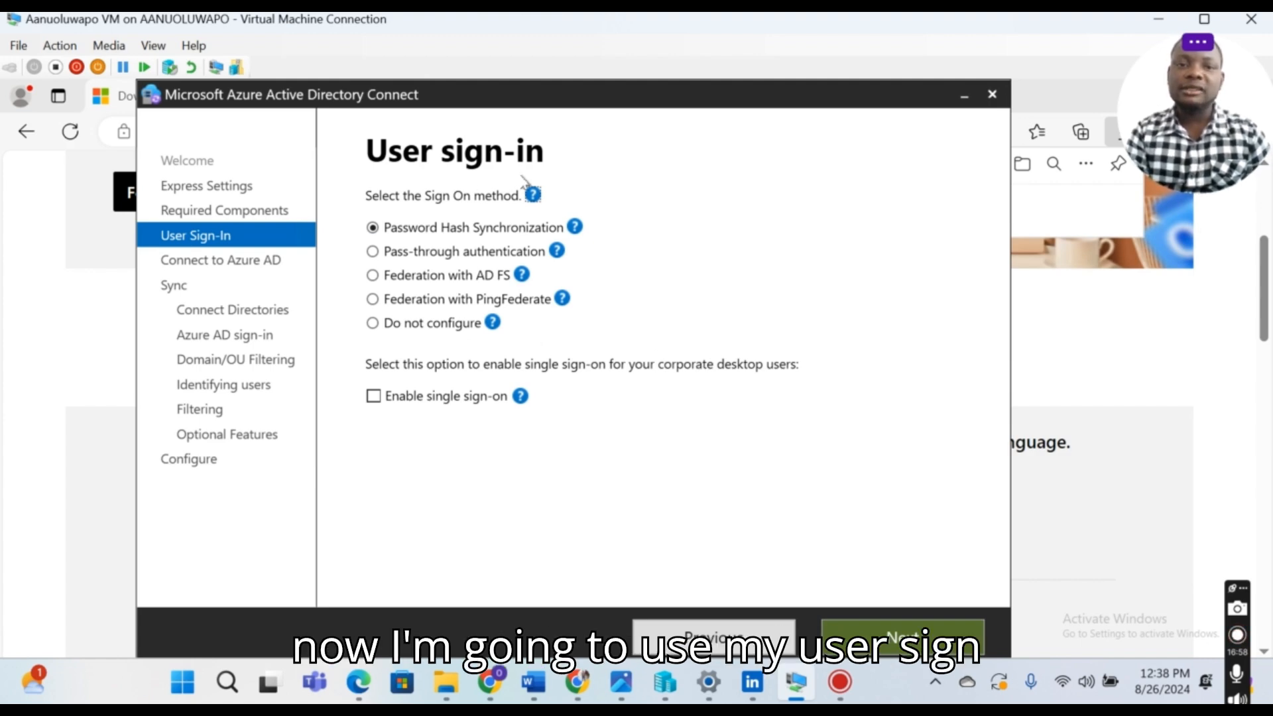
Step: Keep Password Hash Synchronization as the sign-in method and continue to Connect to Azure AD
{"action": "mouse_move", "coordinate": [575, 227]}
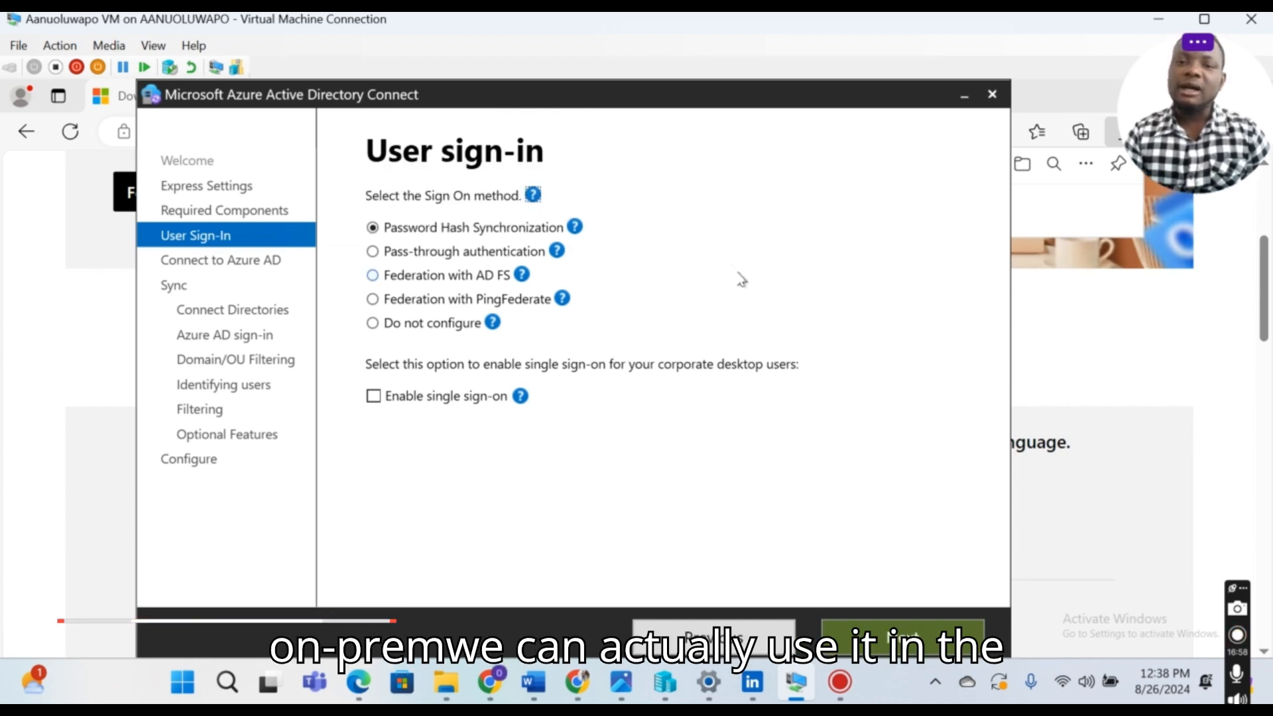
{"action": "left_click", "coordinate": [919, 631]}
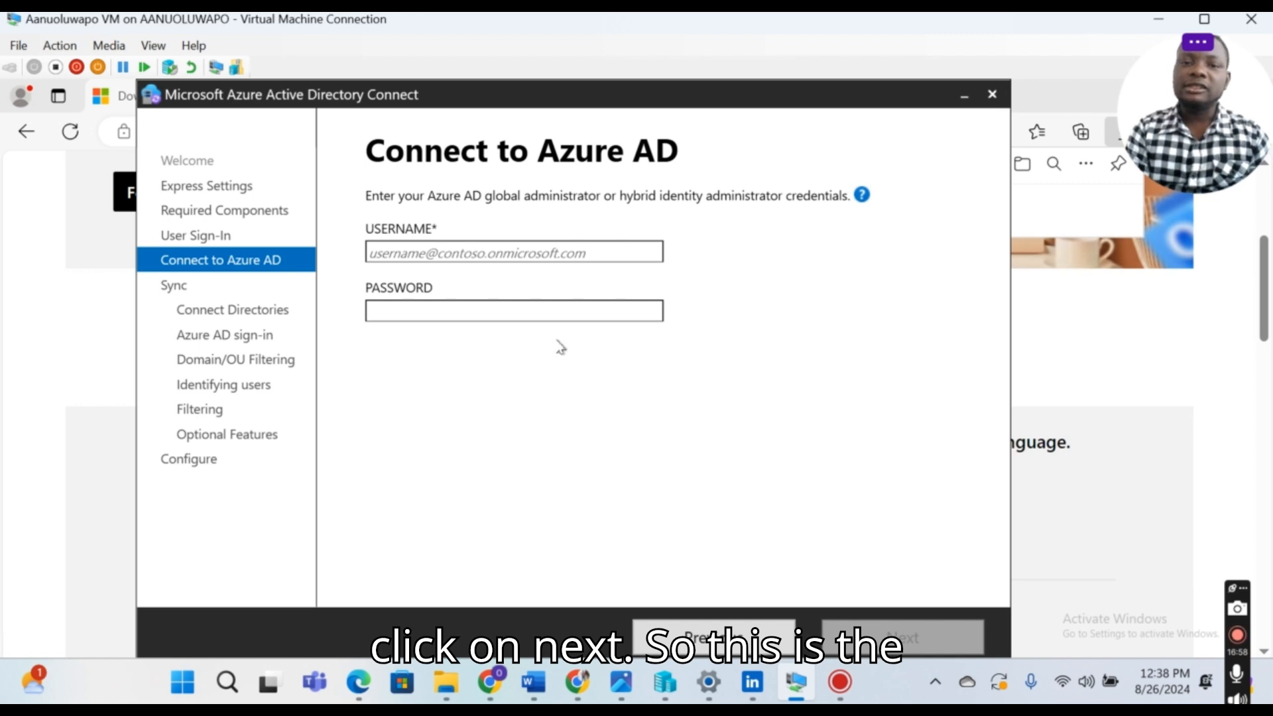
Step: Sign in to Azure AD with the pasted admin username and the admin password, then verify
{"action": "left_click", "coordinate": [481, 254]}
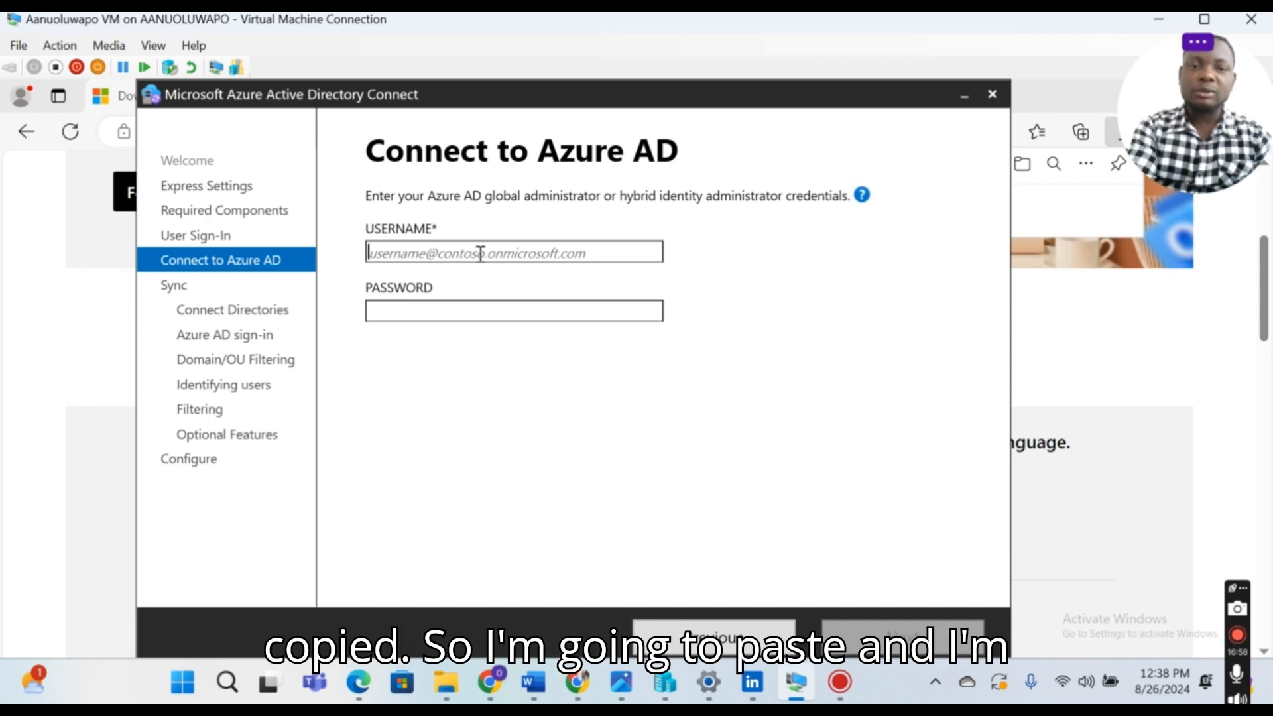
{"action": "key", "text": "ctrl+v"}
{"action": "left_click", "coordinate": [468, 315]}
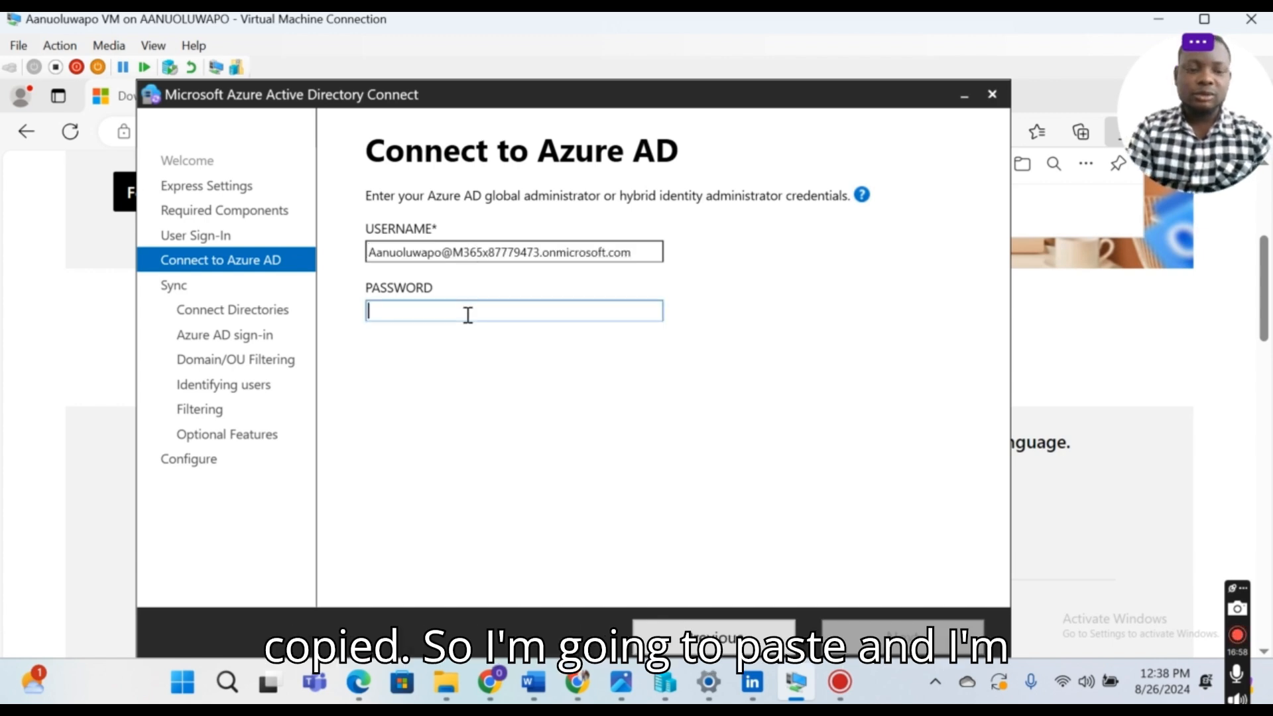
{"action": "key", "text": "Caps_Lock"}
{"action": "type", "text": "•"}
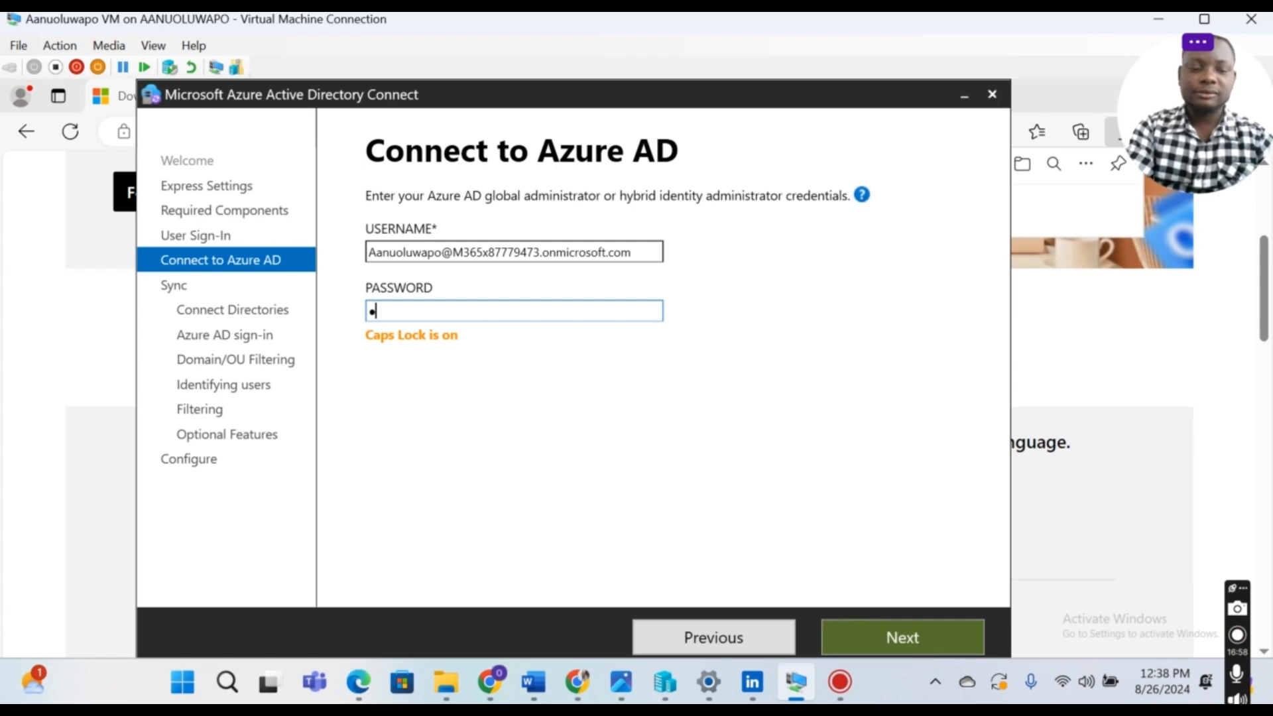
{"action": "key", "text": "Caps_Lock"}
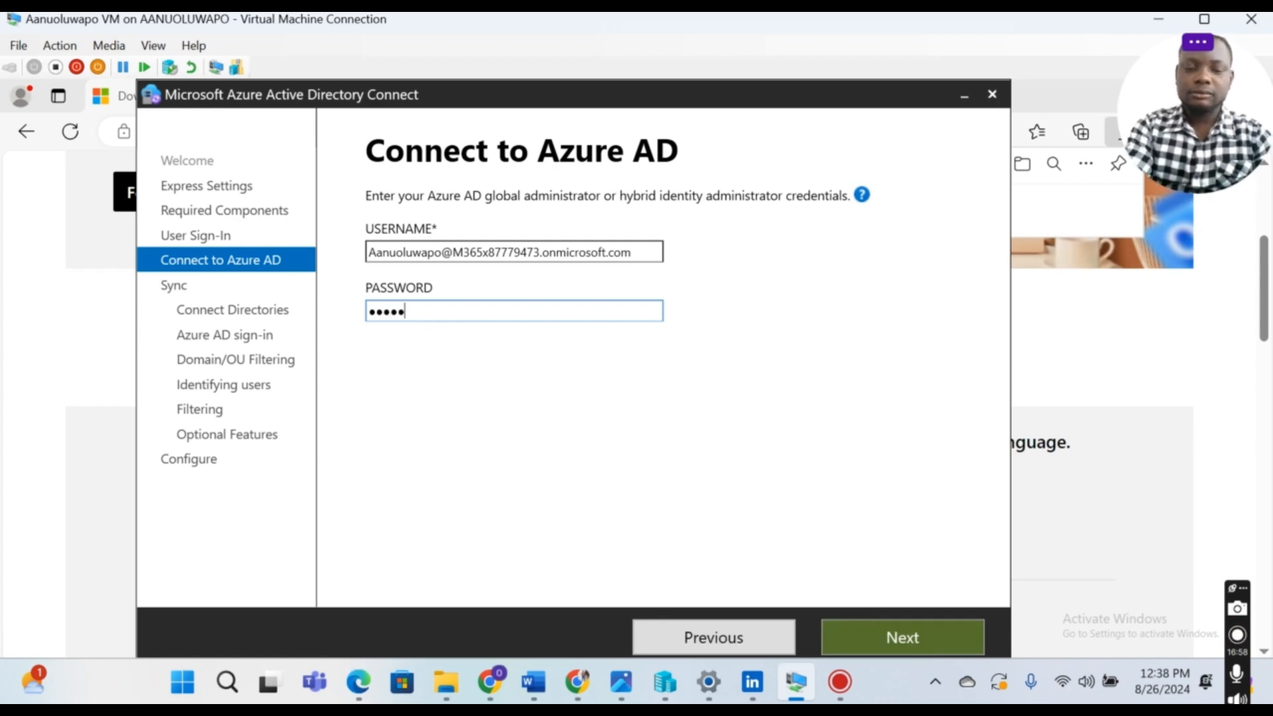
{"action": "type", "text": "••••••"}
{"action": "key", "text": "Caps_Lock"}
{"action": "type", "text": "•"}
{"action": "key", "text": "Caps_Lock"}
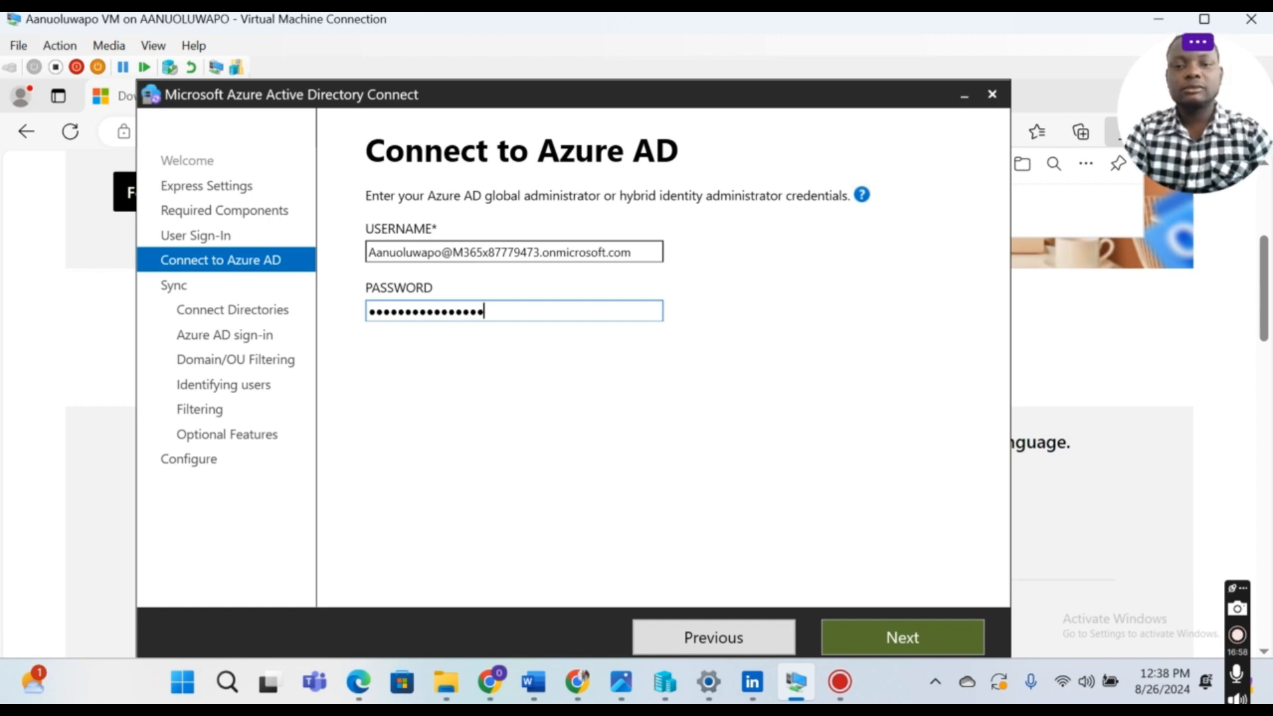
{"action": "left_click", "coordinate": [901, 638]}
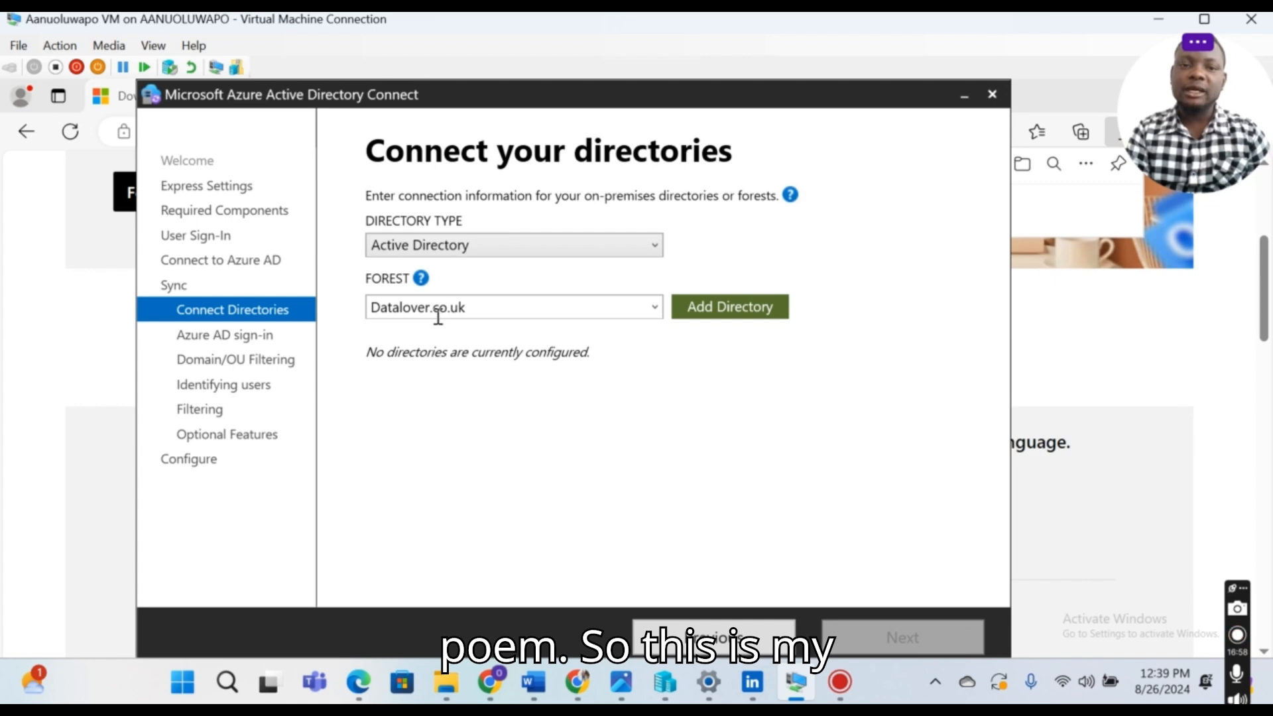
Step: Add the Datalover.co.uk forest using the Datalover\Administrator account and its password
{"action": "left_click", "coordinate": [723, 309]}
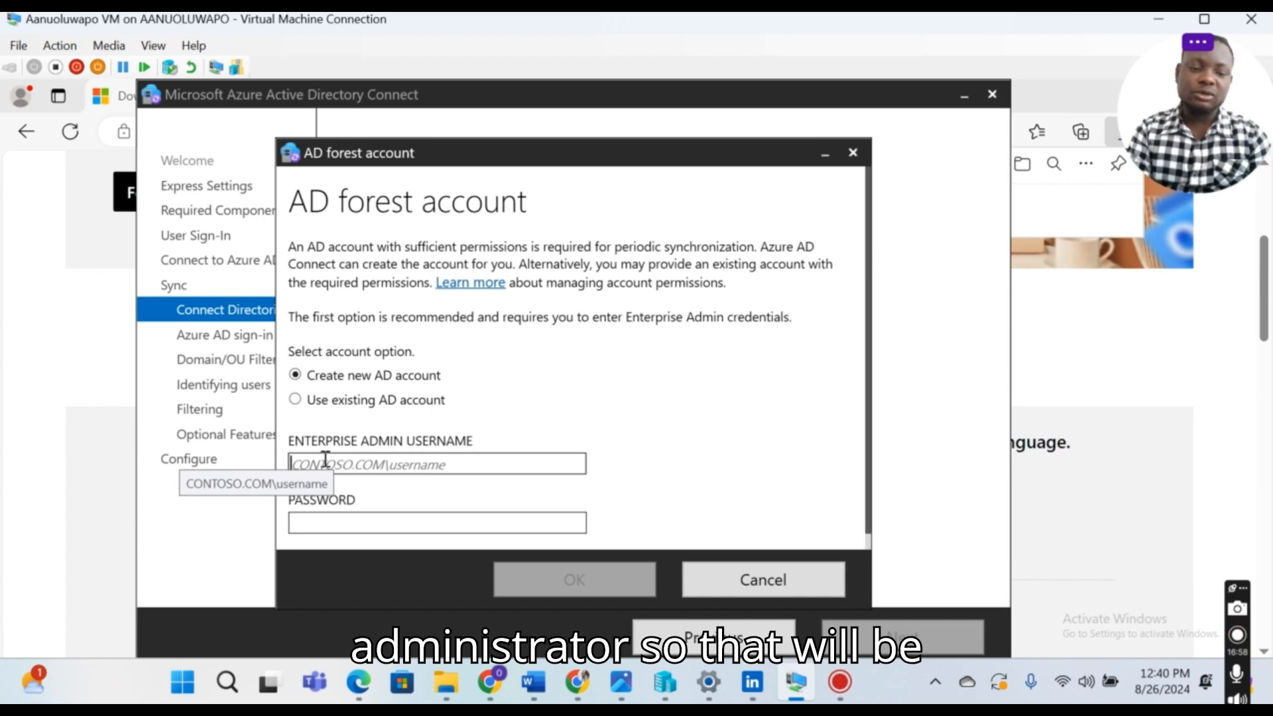
{"action": "type", "text": "D"}
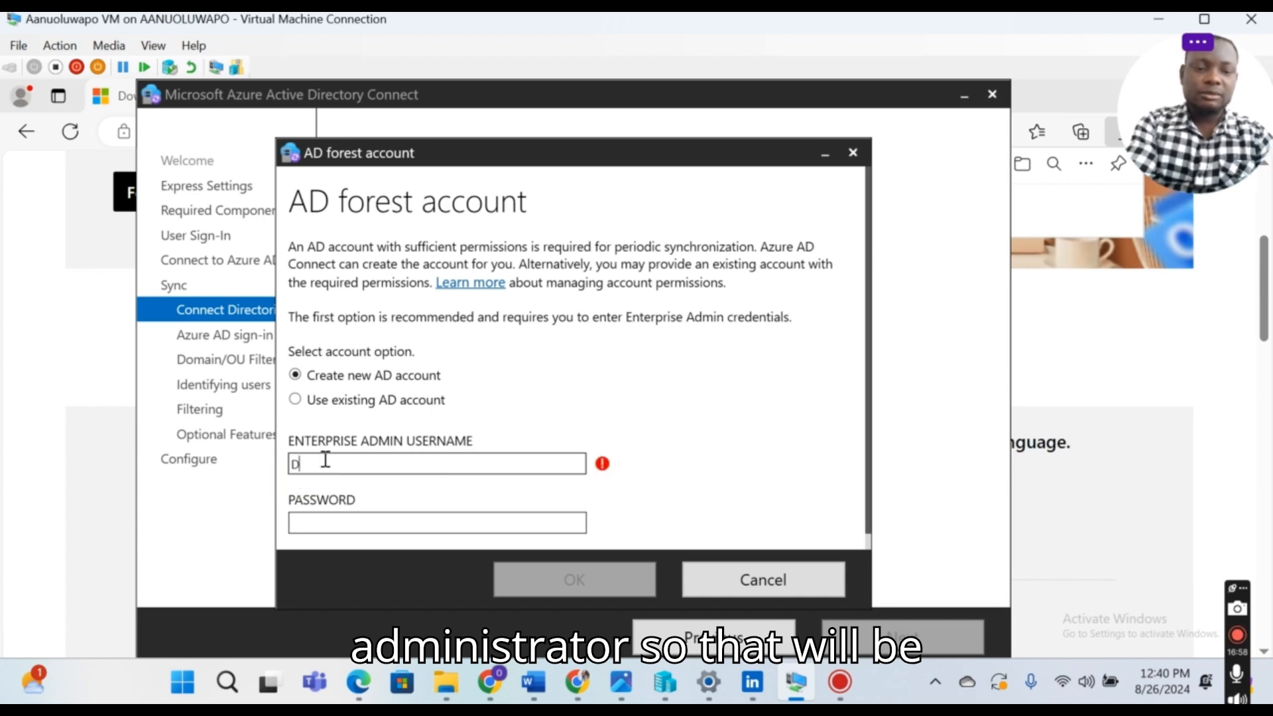
{"action": "type", "text": "atalo"}
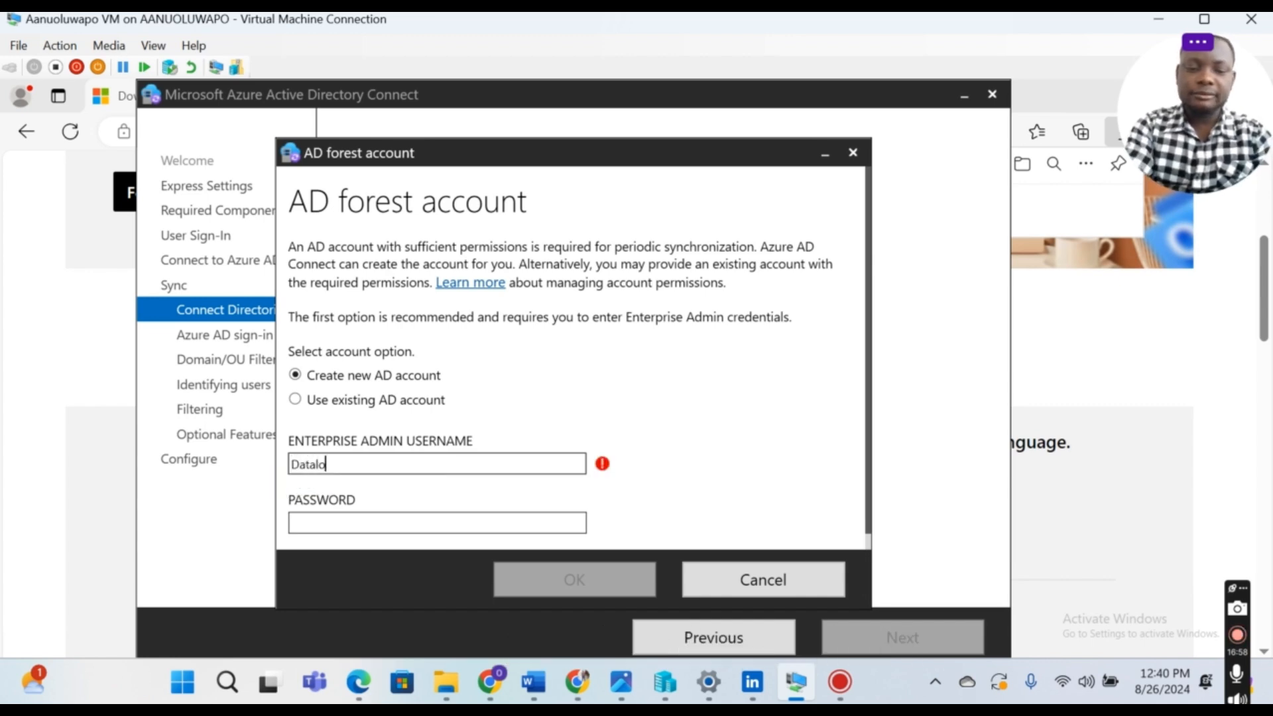
{"action": "type", "text": "ver\\"}
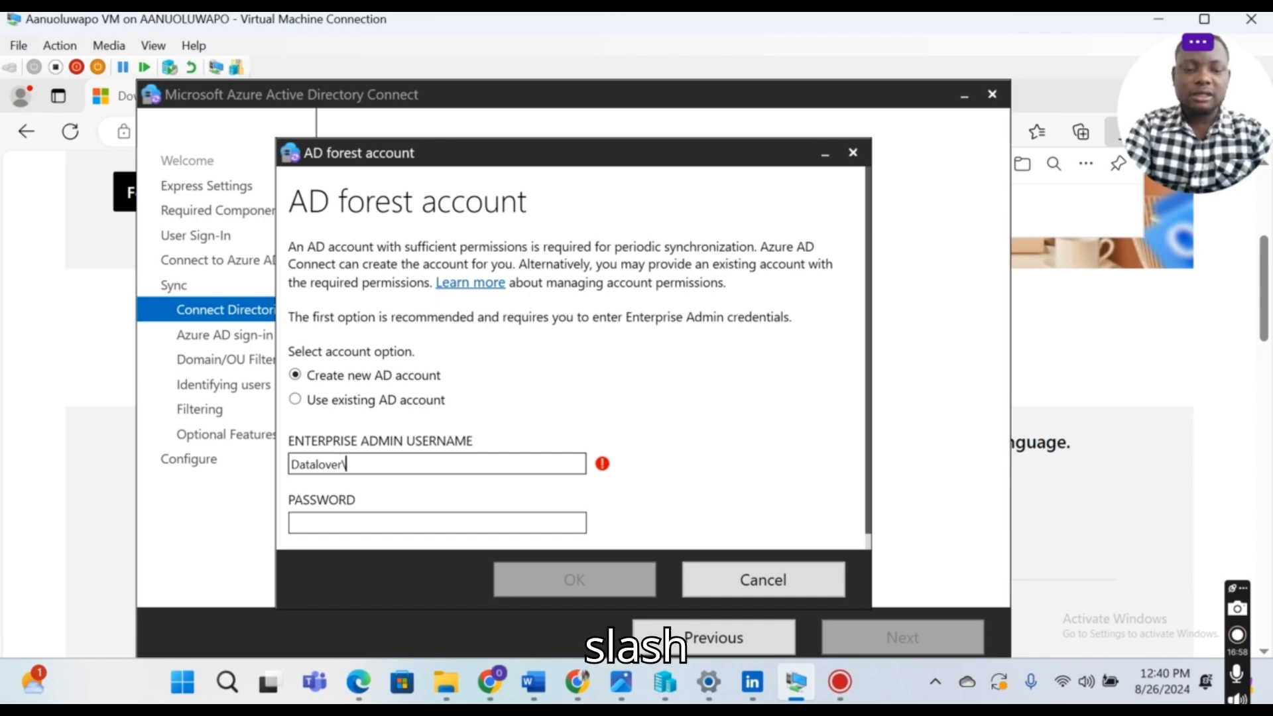
{"action": "type", "text": "A"}
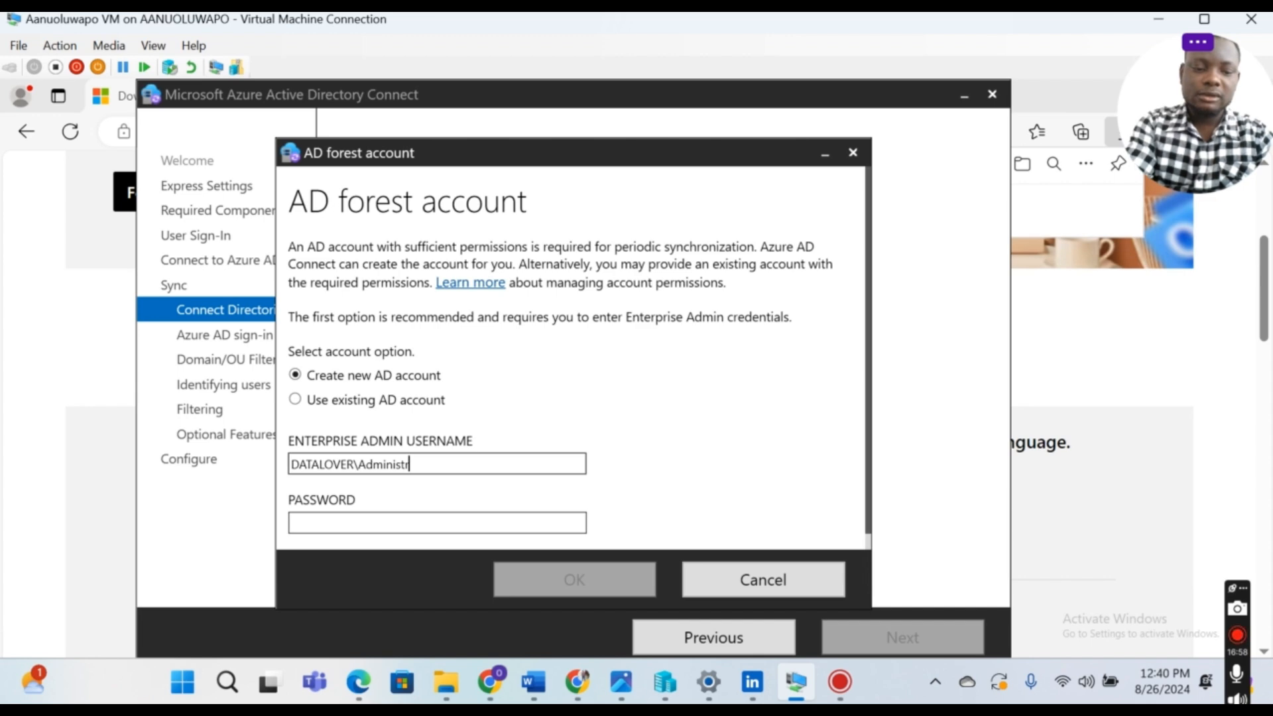
{"action": "type", "text": "dministrato"}
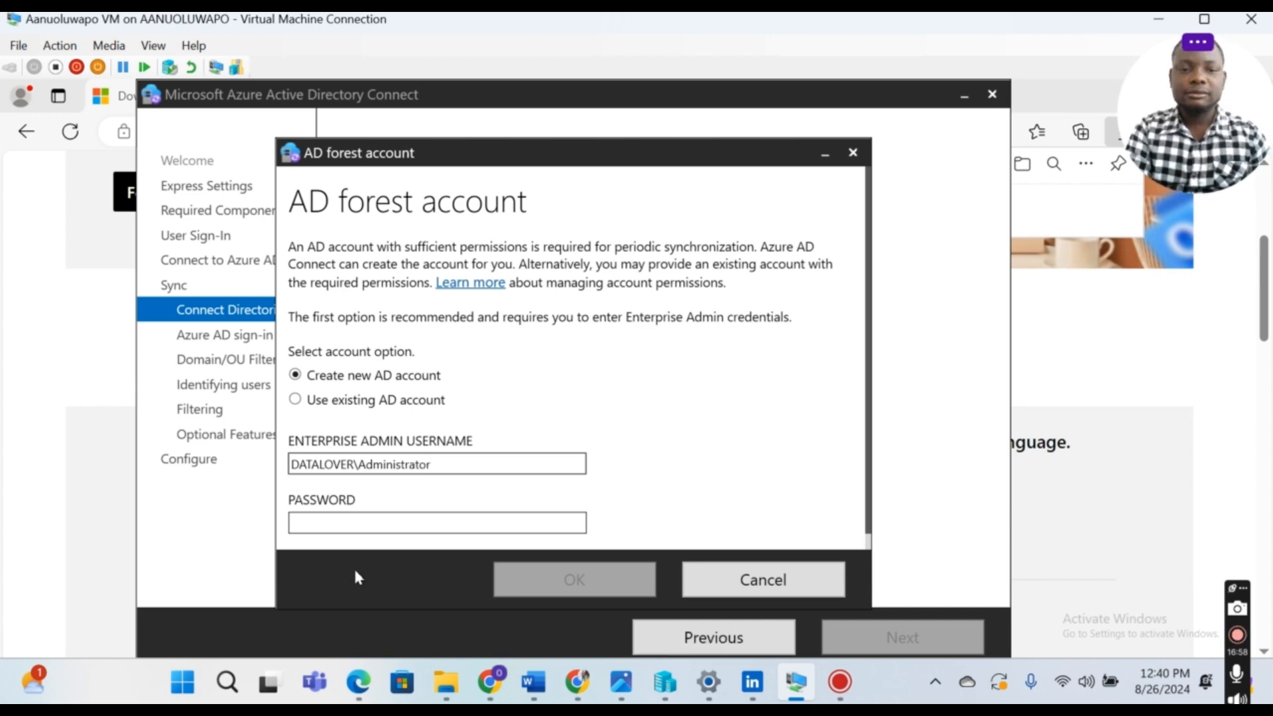
{"action": "type", "text": "r"}
{"action": "left_click", "coordinate": [363, 520]}
{"action": "key", "text": "Caps_Lock"}
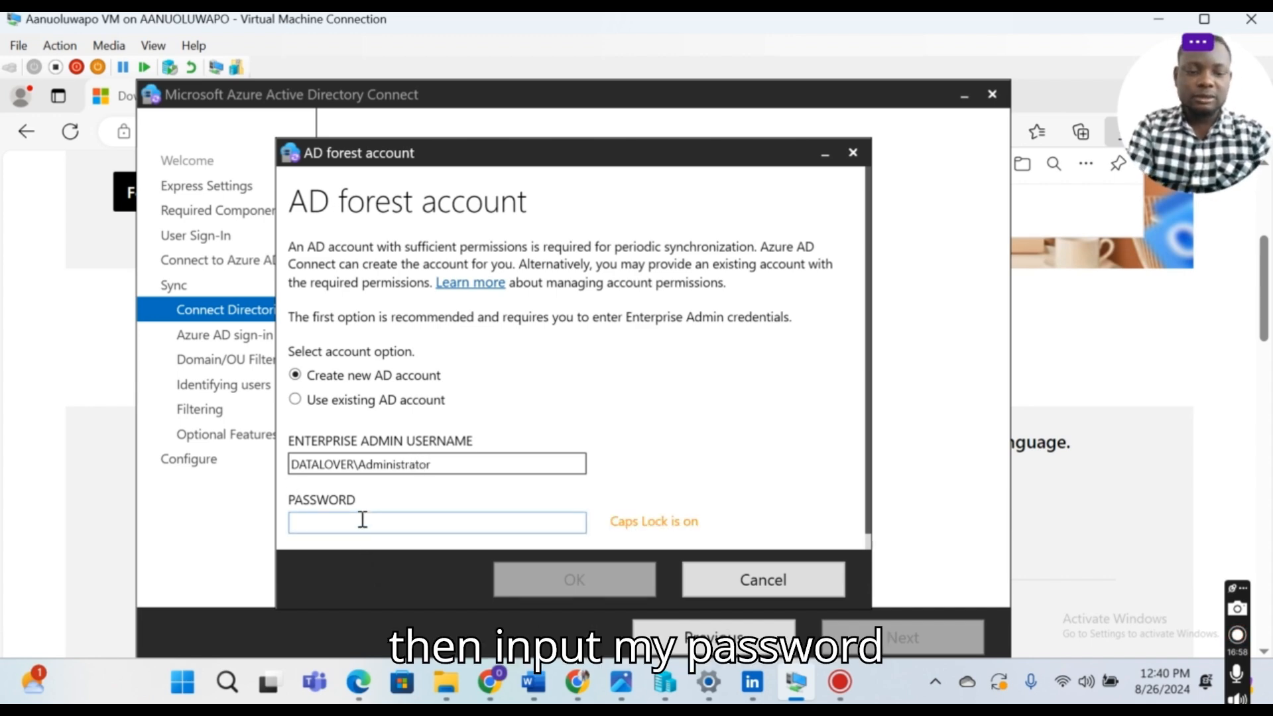
{"action": "type", "text": "P@s"}
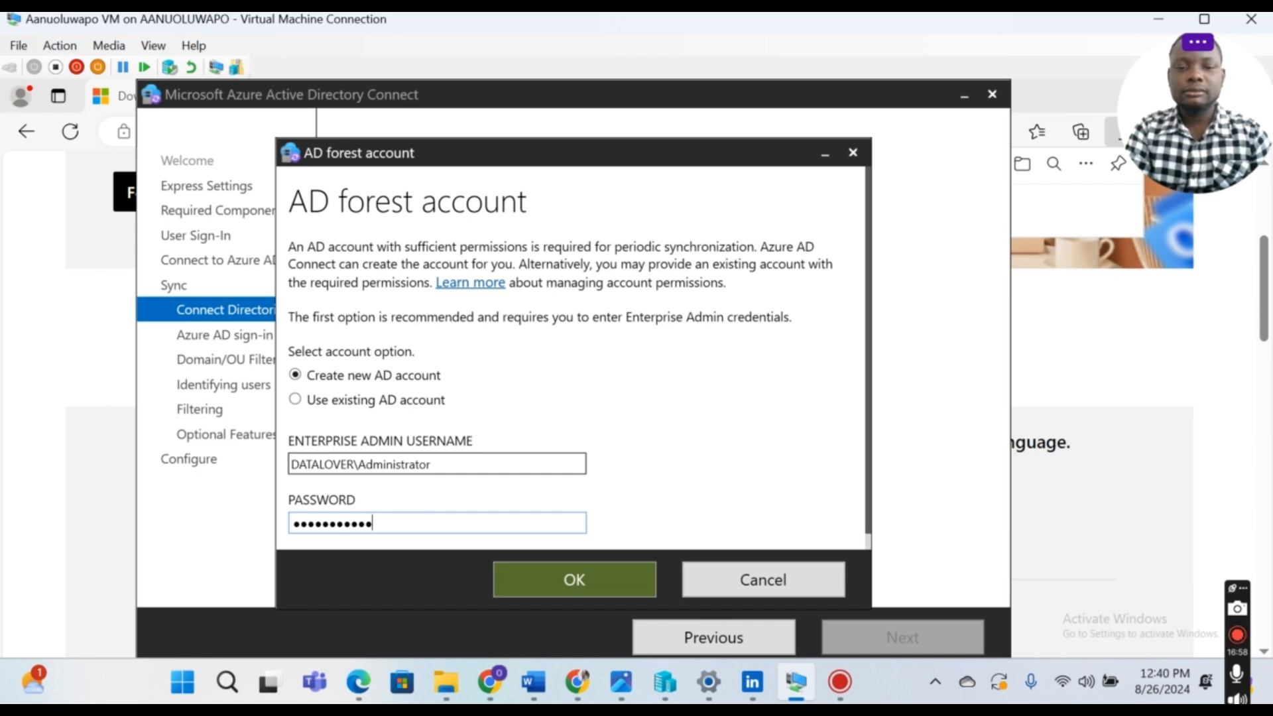
{"action": "left_click", "coordinate": [585, 577]}
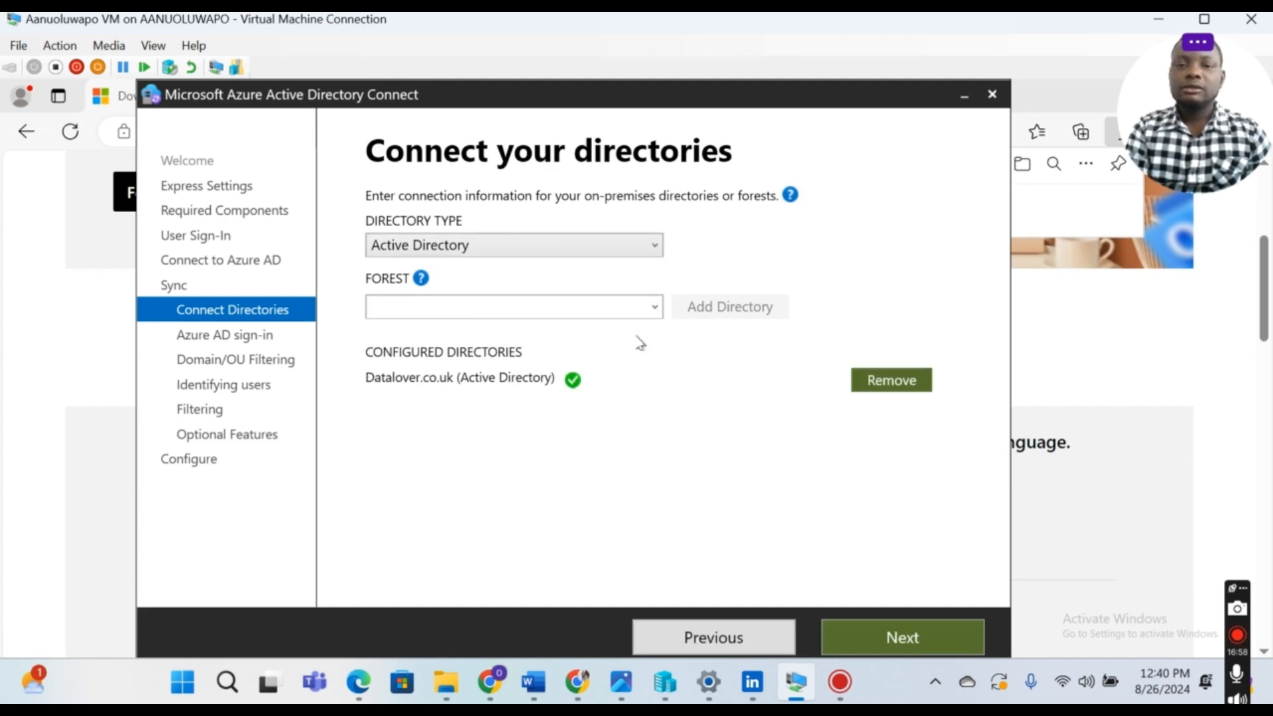
Step: Select the Datalover.co.uk forest and continue to sign-in configuration with datalover.co.uk verified
{"action": "left_click", "coordinate": [656, 309]}
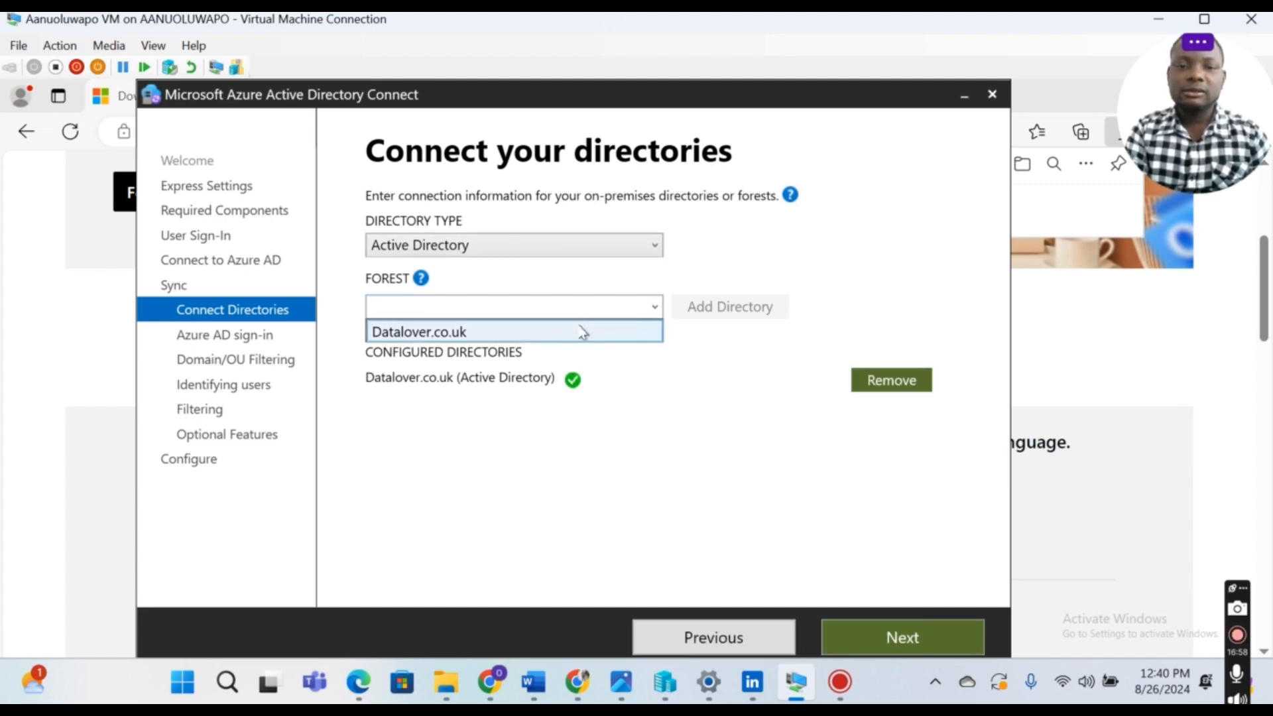
{"action": "left_click", "coordinate": [583, 330]}
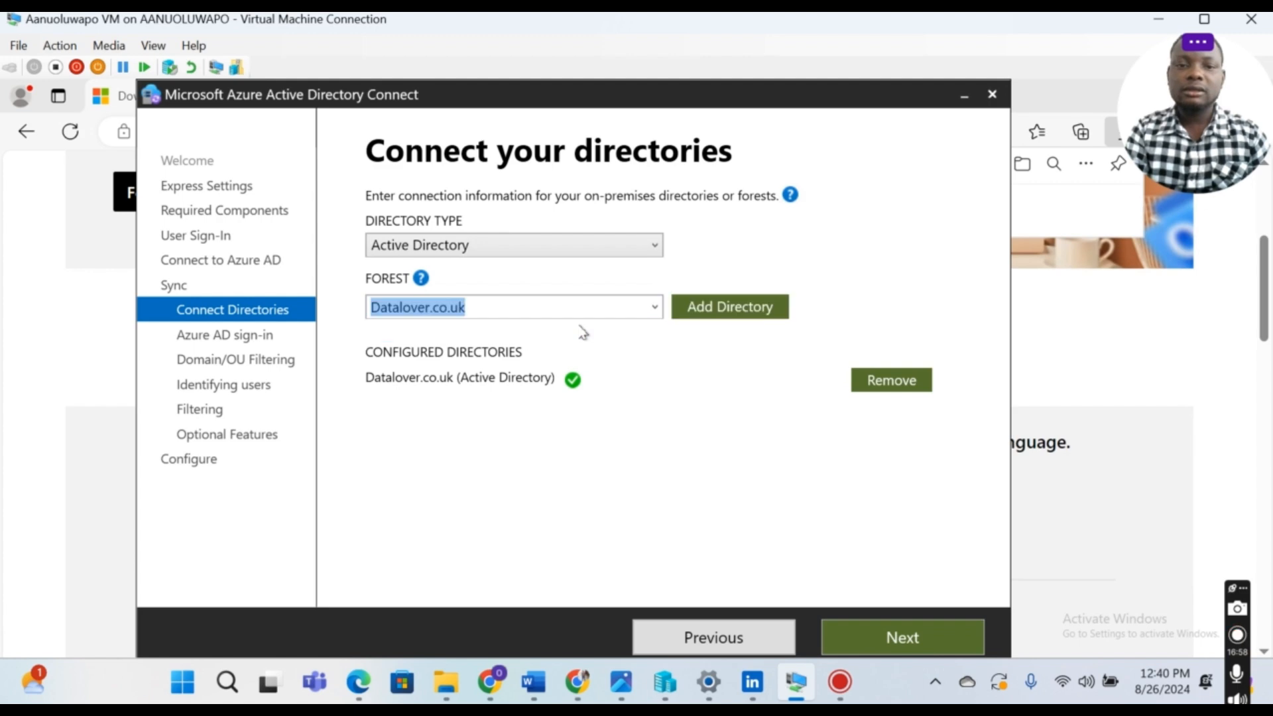
{"action": "left_click", "coordinate": [920, 638]}
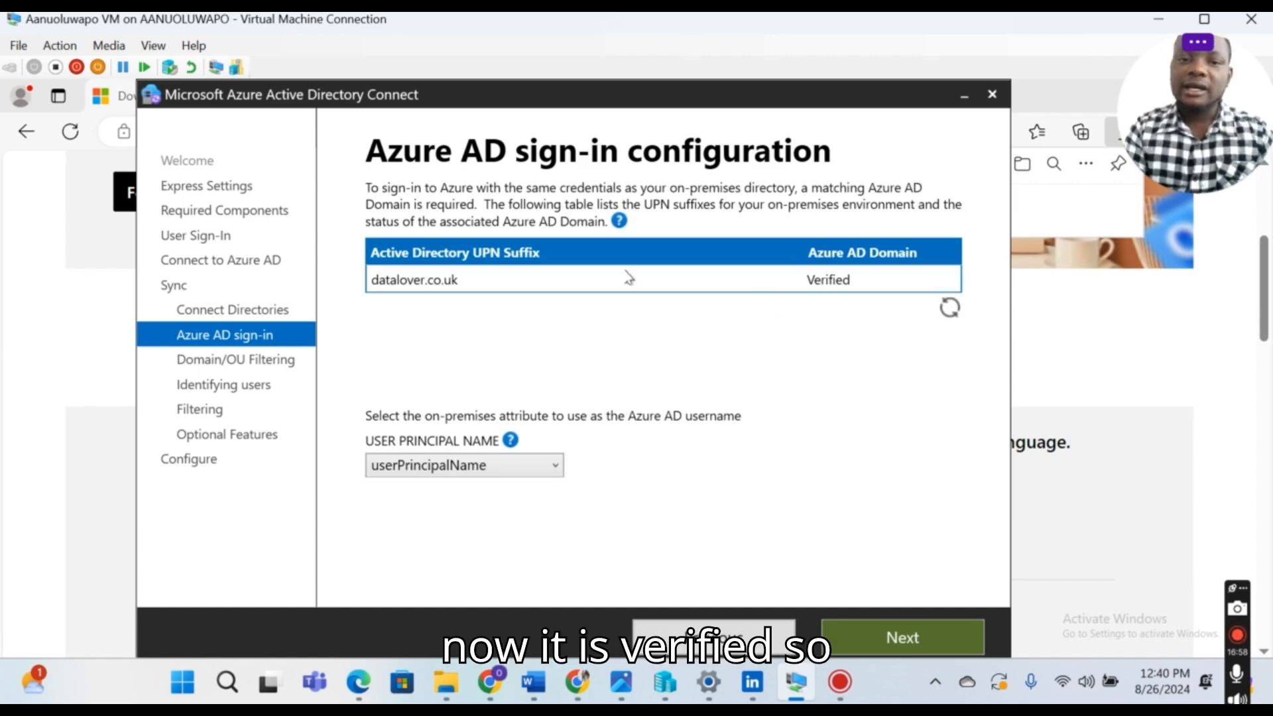
Step: Limit synchronization to only the IT Department OU of Datalover.co.uk and continue
{"action": "left_click", "coordinate": [932, 638]}
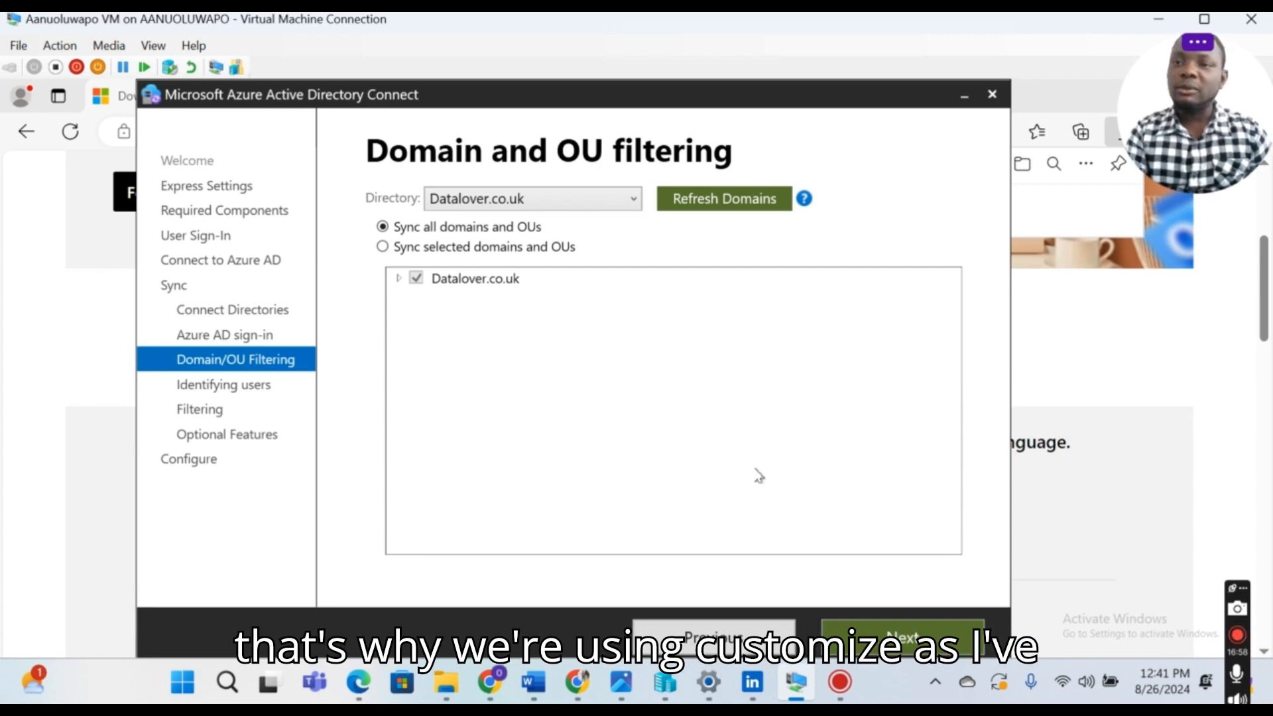
{"action": "left_click", "coordinate": [383, 247]}
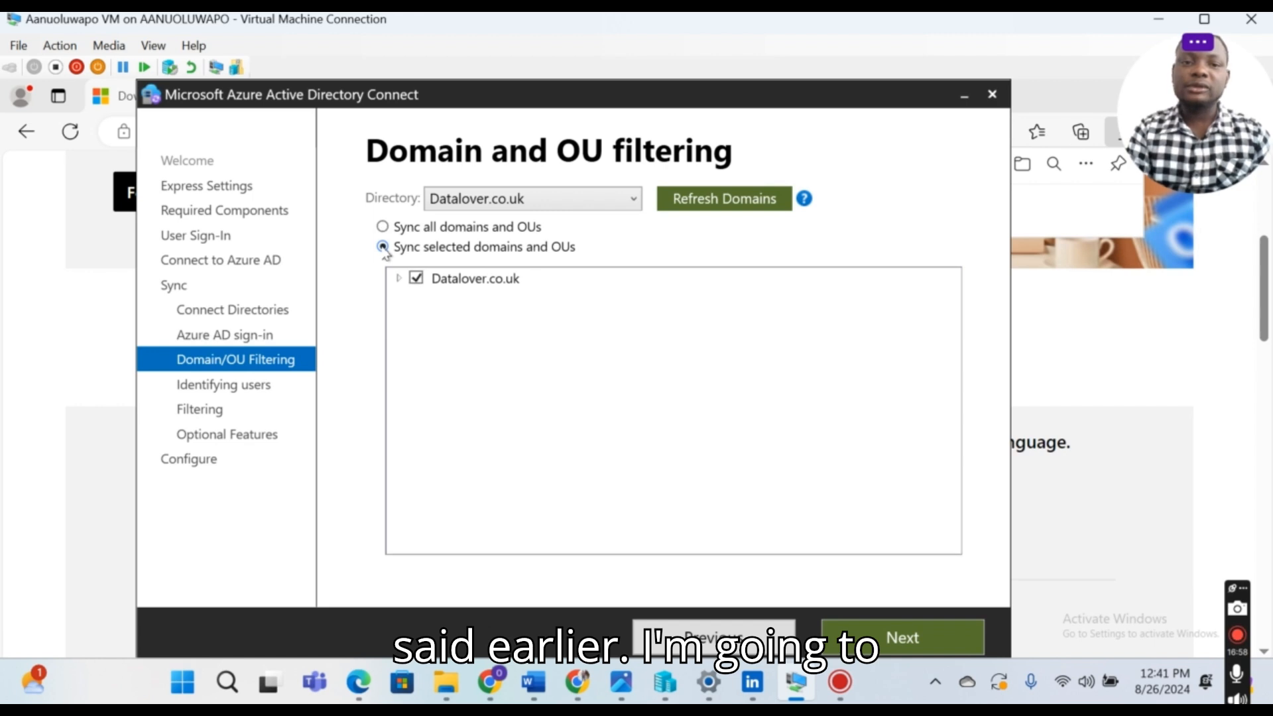
{"action": "left_click", "coordinate": [398, 279]}
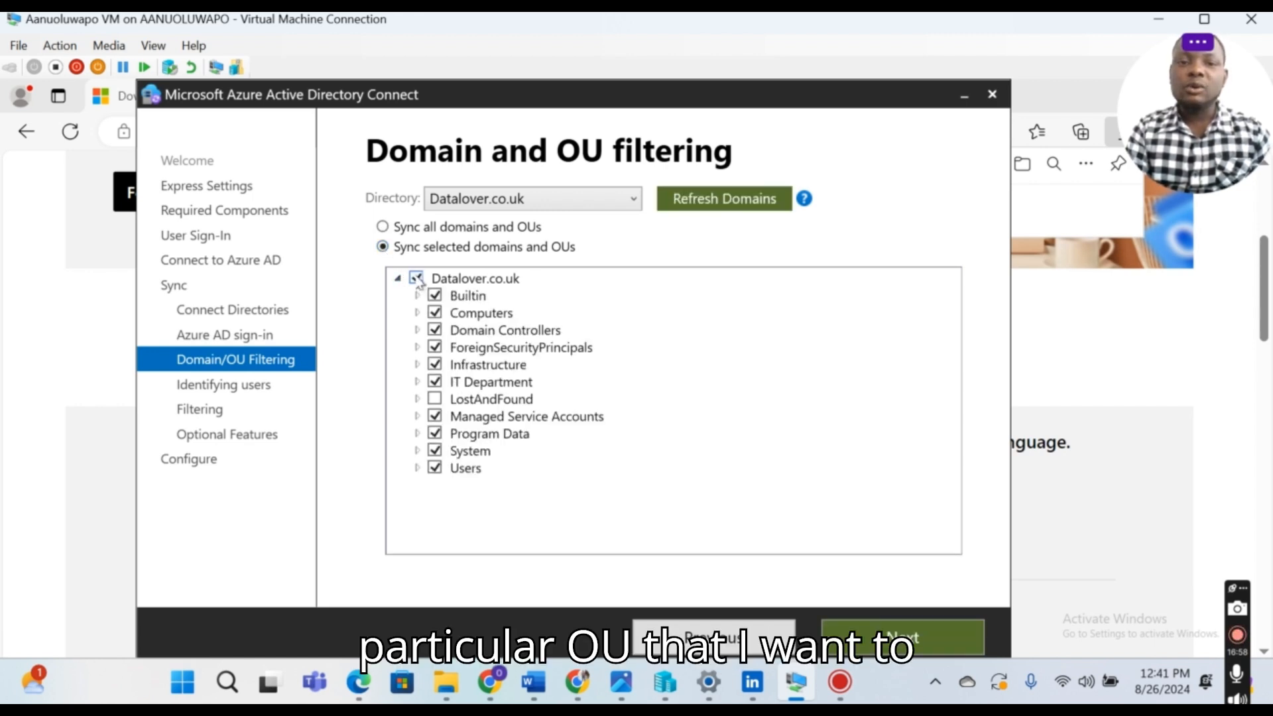
{"action": "left_click", "coordinate": [417, 279]}
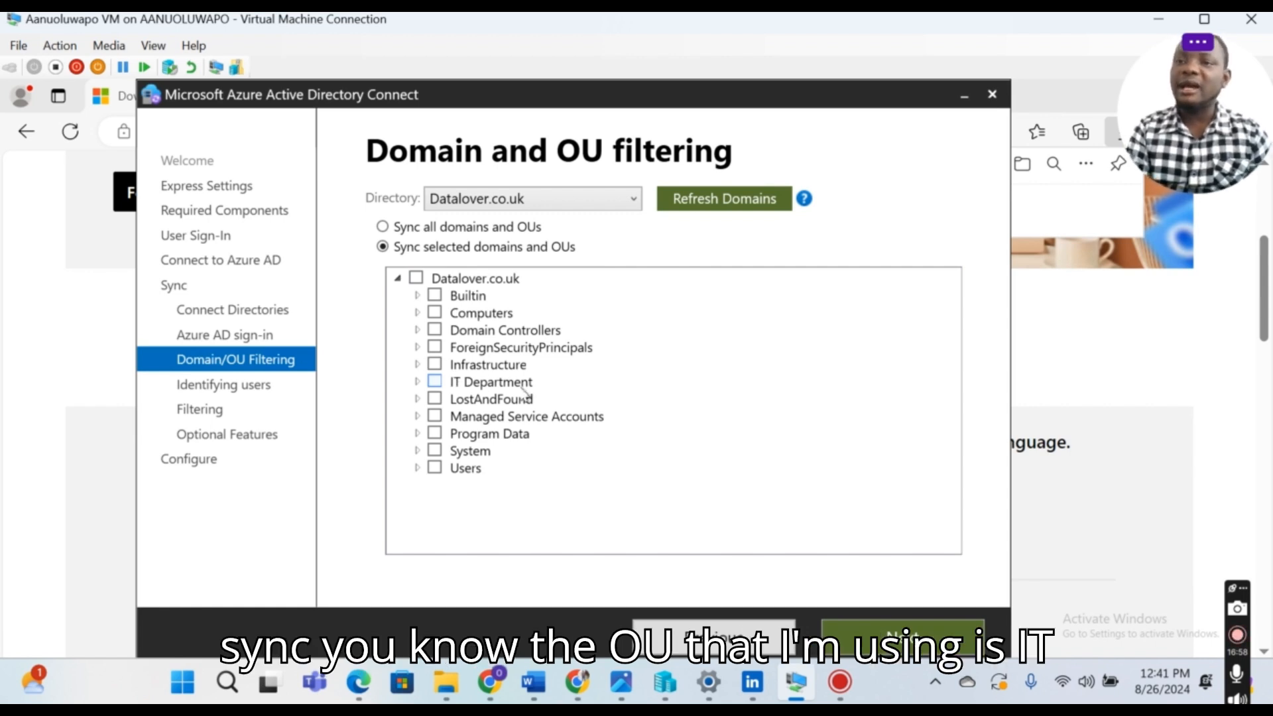
{"action": "left_click", "coordinate": [435, 383]}
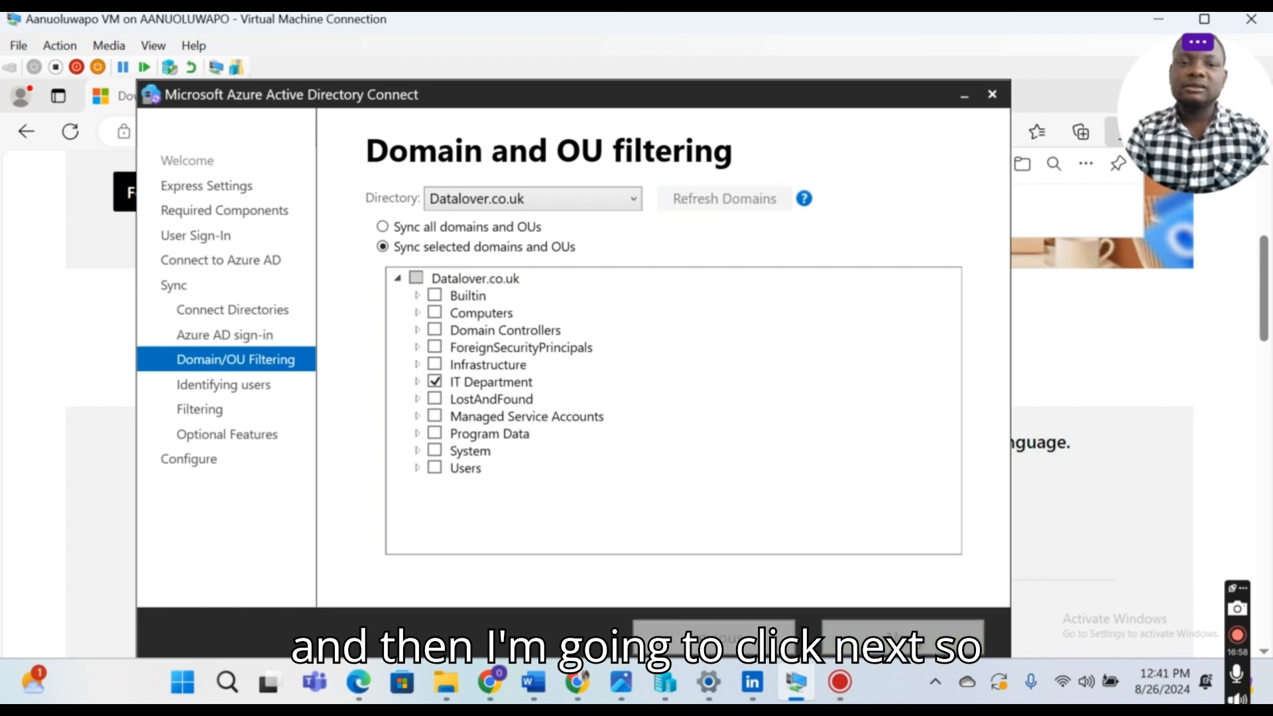
{"action": "left_click", "coordinate": [913, 637]}
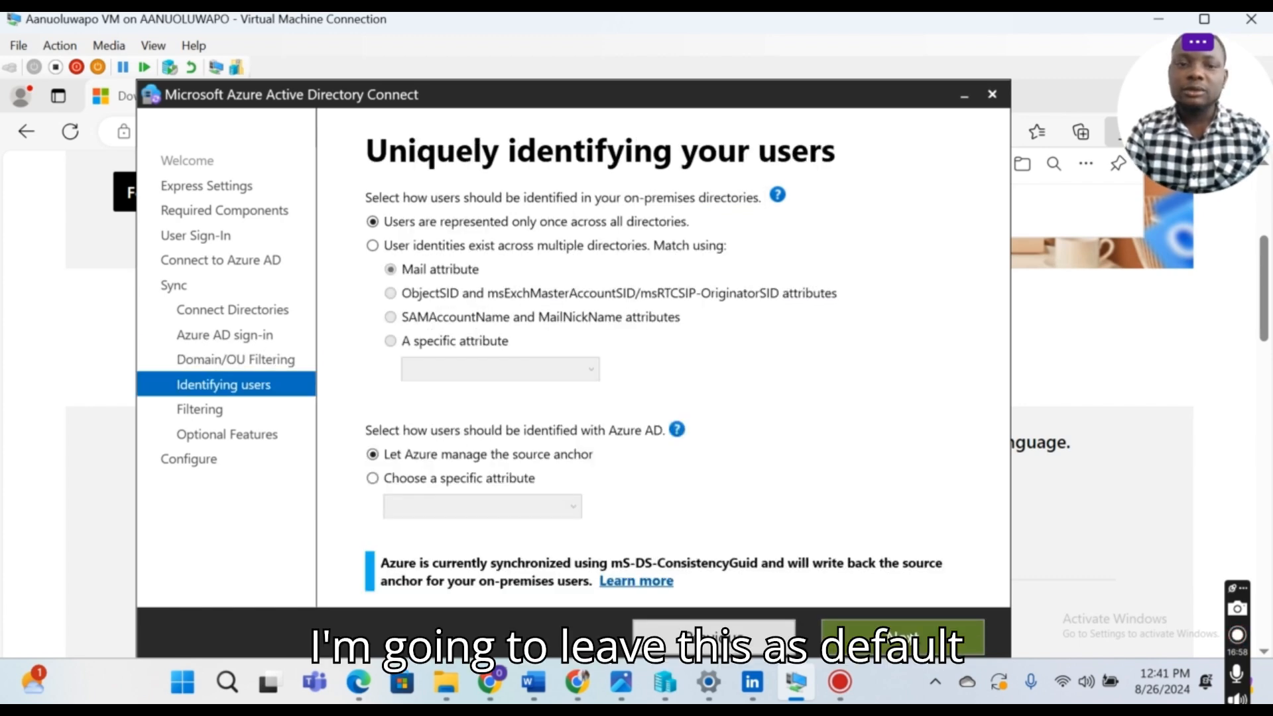
Step: Keep default user identification and all users and devices, enable password writeback, reach Ready to configure
{"action": "left_click", "coordinate": [912, 638]}
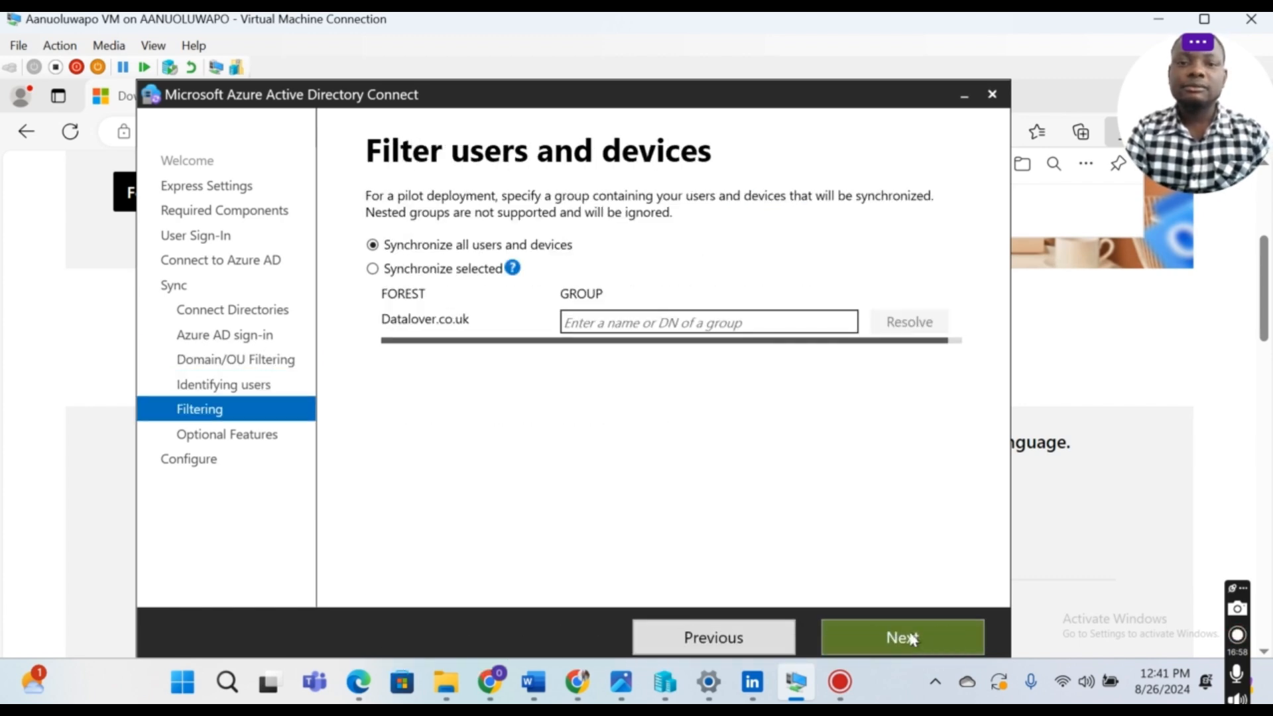
{"action": "left_click", "coordinate": [913, 637]}
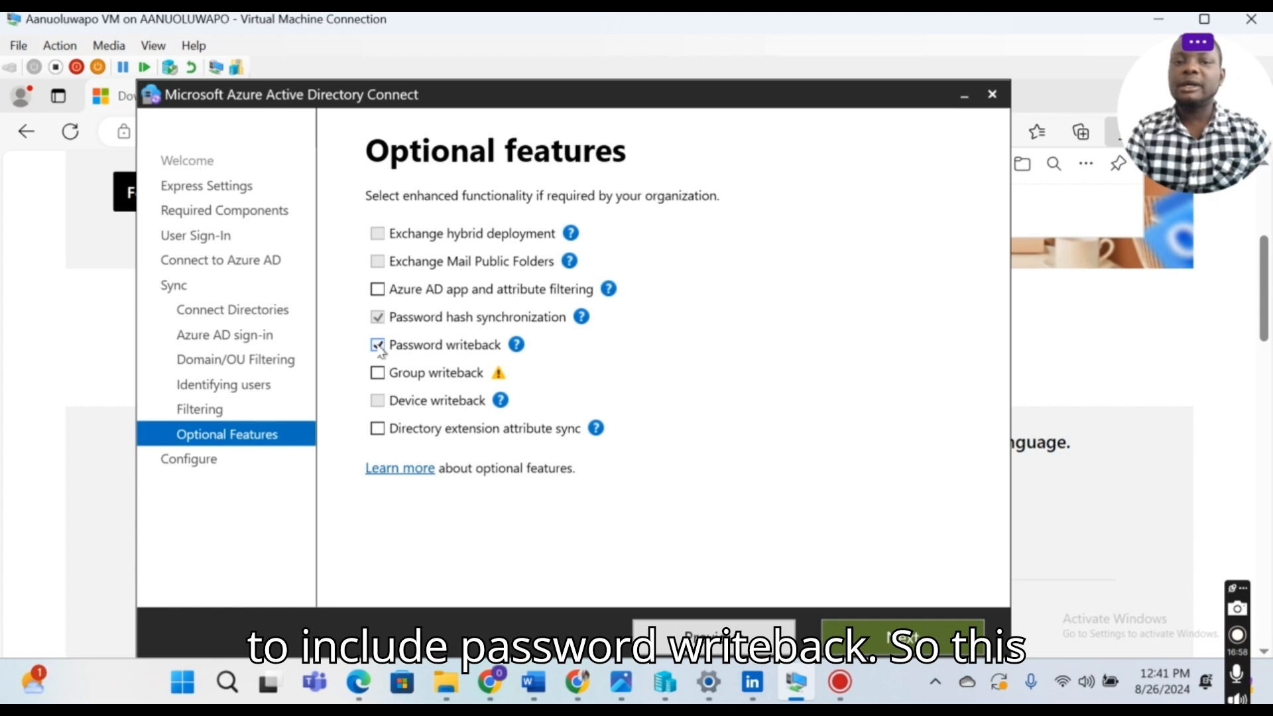
{"action": "mouse_move", "coordinate": [518, 346]}
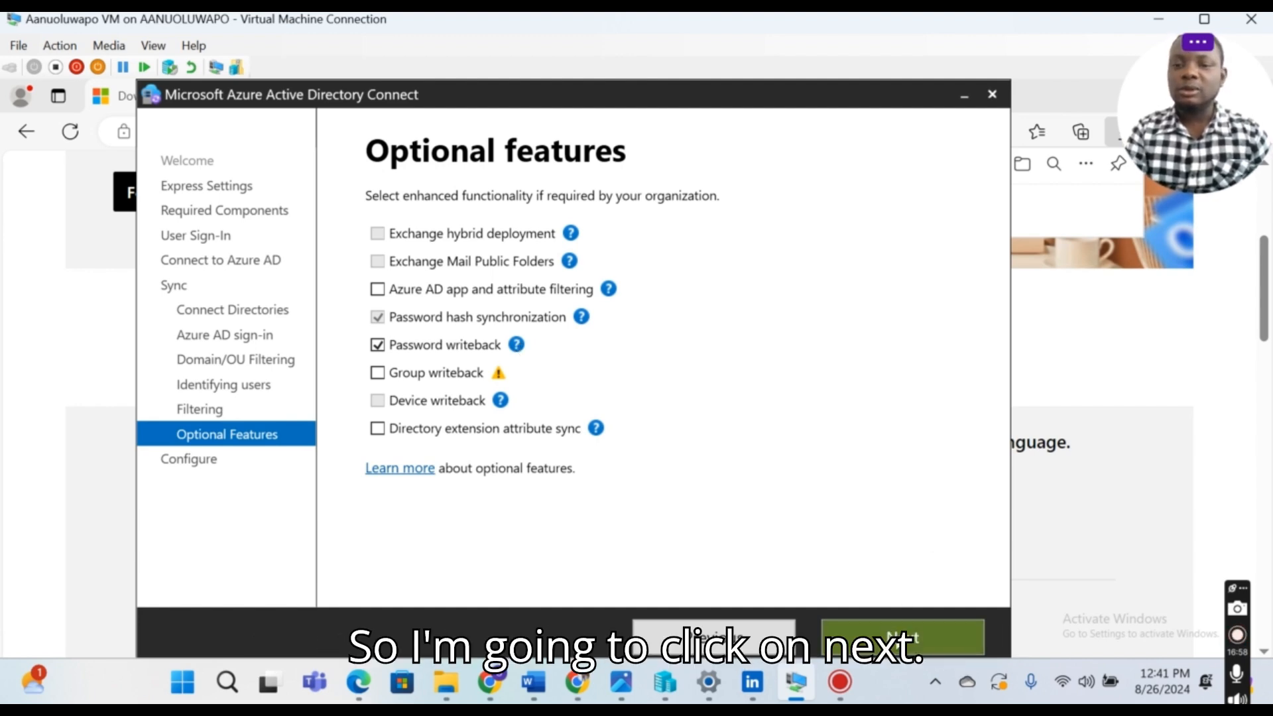
{"action": "left_click", "coordinate": [895, 640]}
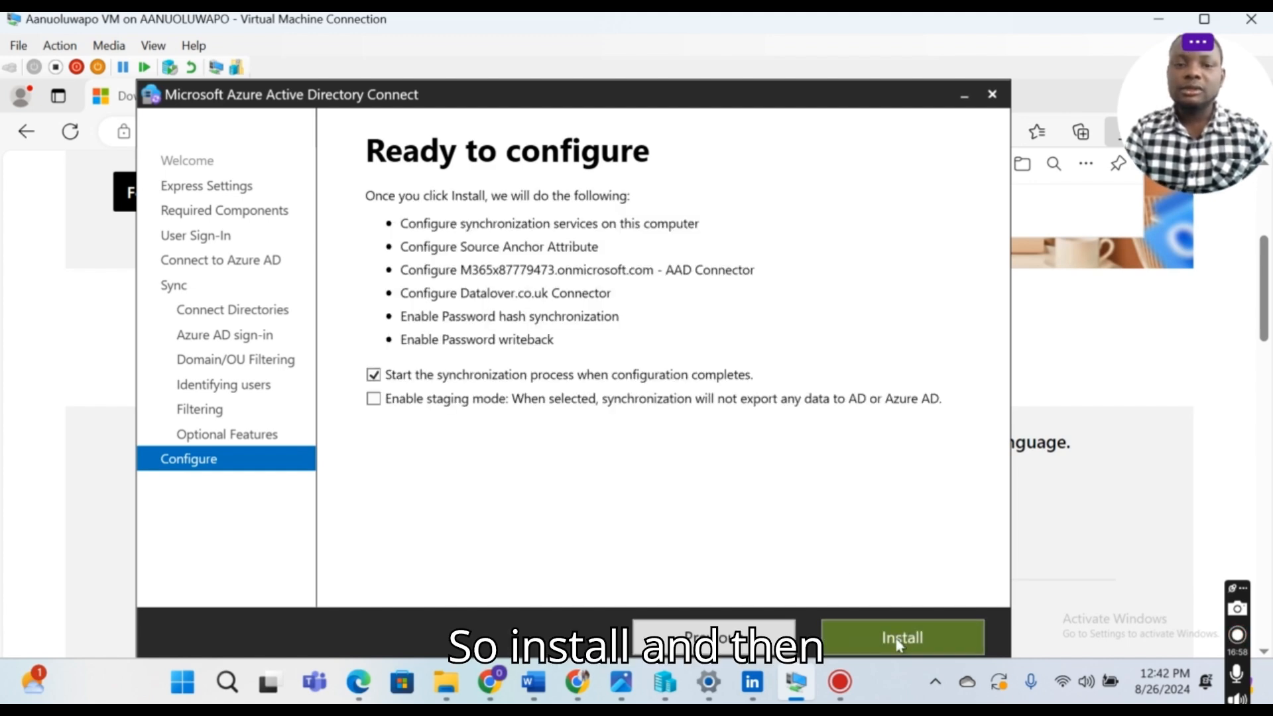
Step: Start installing the sync configuration, then switch to the Entra admin center in Chrome
{"action": "left_click", "coordinate": [895, 640]}
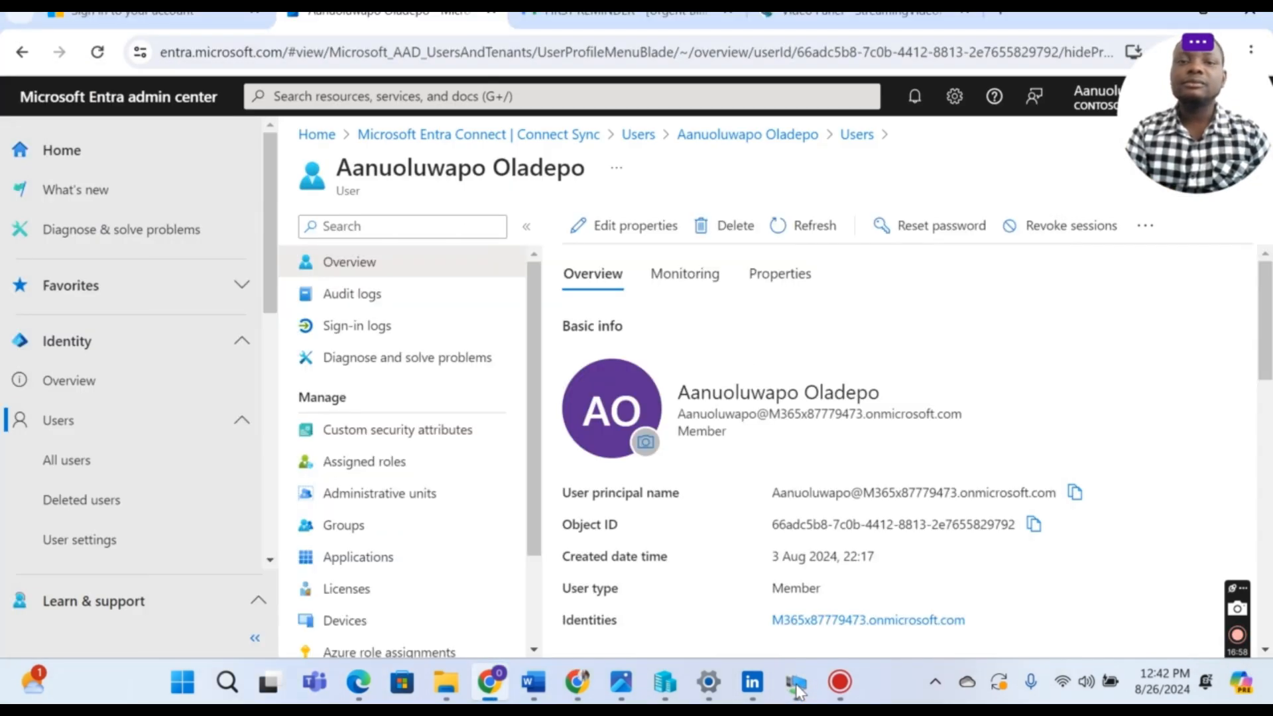
{"action": "left_click", "coordinate": [794, 682]}
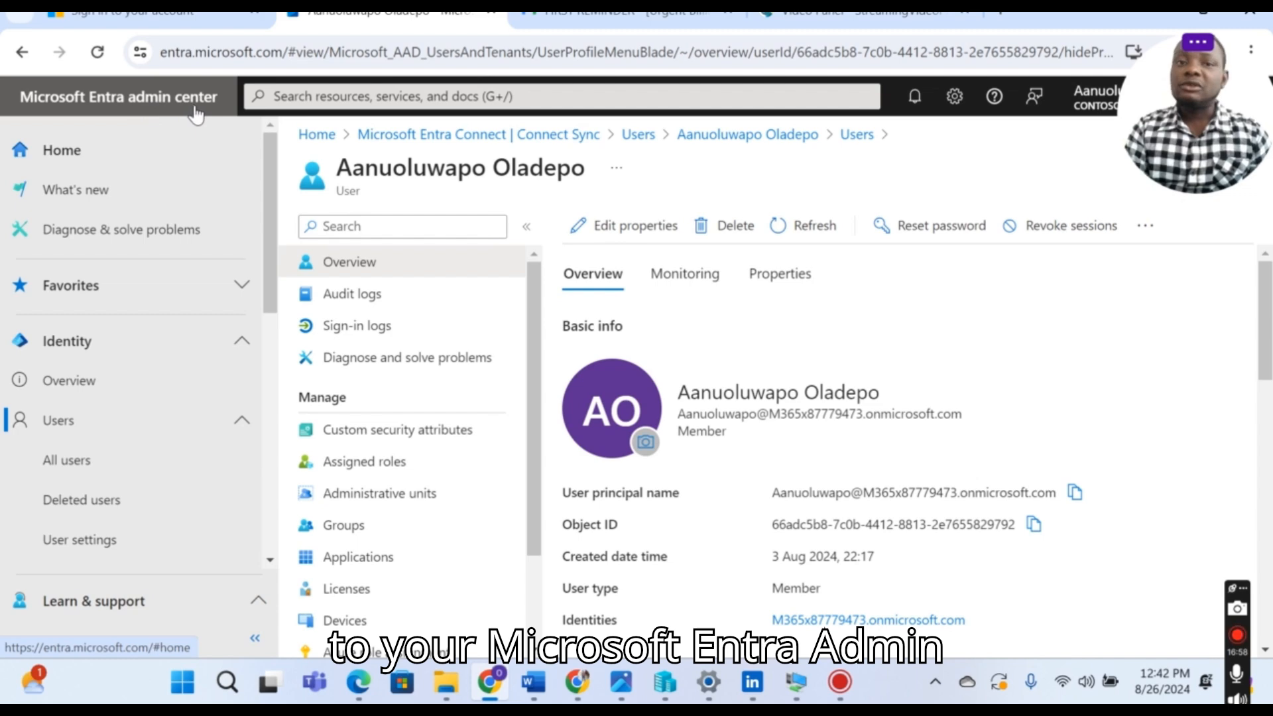
Step: Search the admin center for 'entra', then dismiss the search results
{"action": "left_click", "coordinate": [368, 95]}
{"action": "type", "text": "e"}
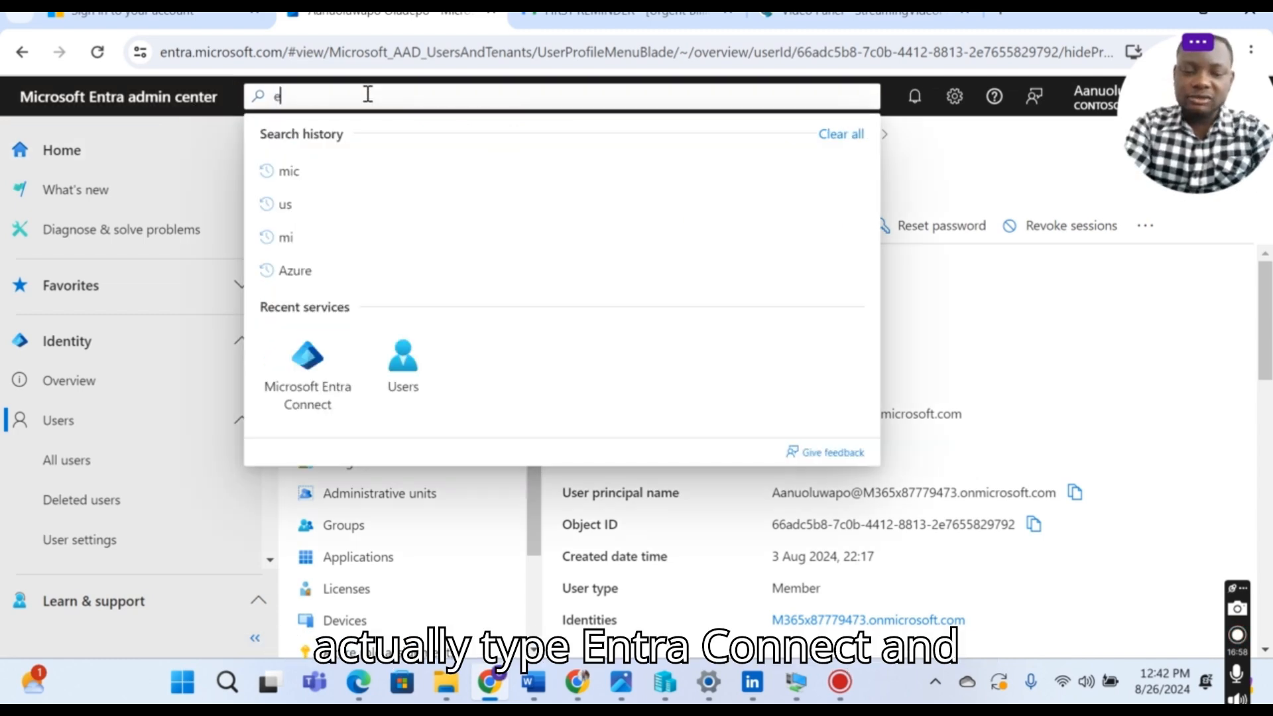
{"action": "type", "text": "nt"}
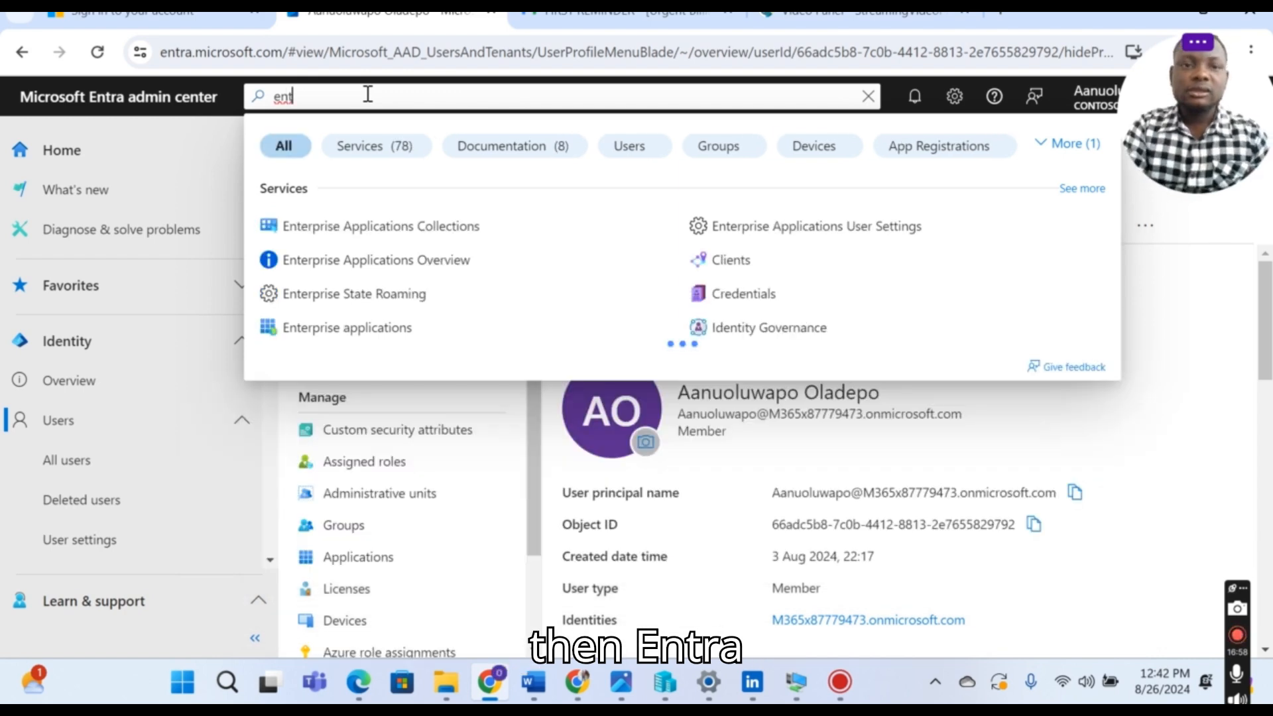
{"action": "type", "text": "ra"}
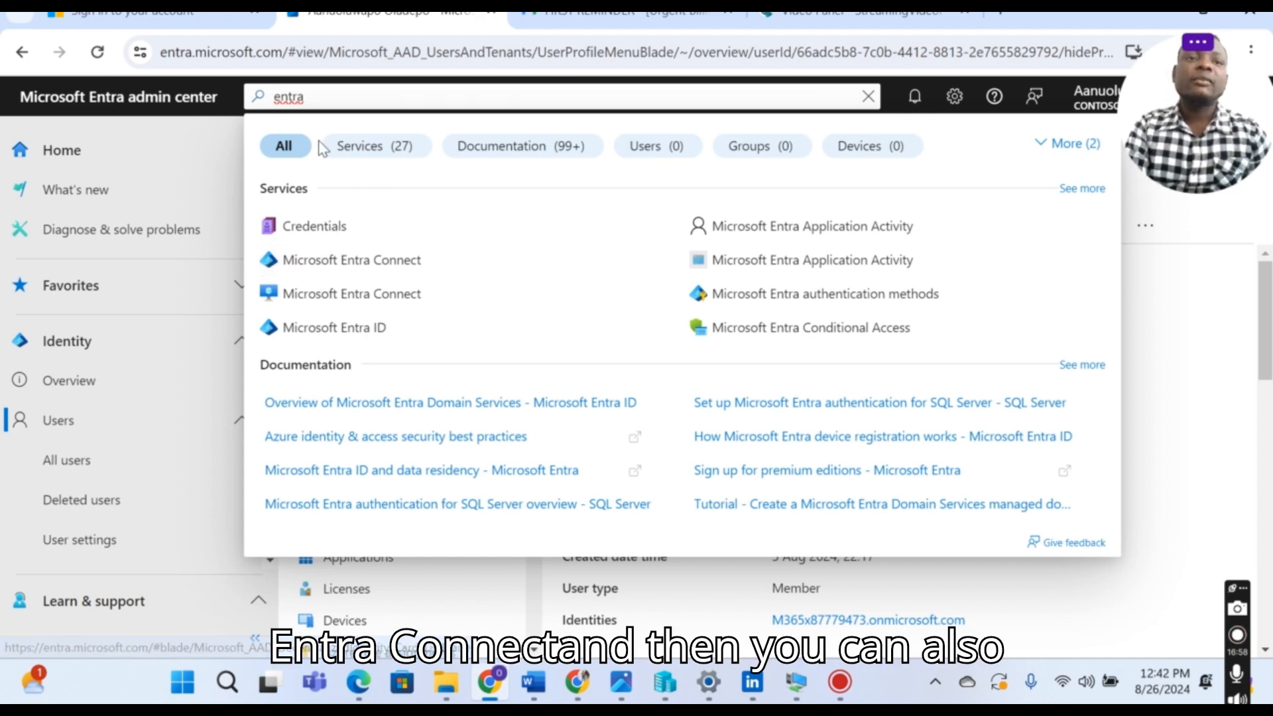
{"action": "key", "text": "BackSpace"}
{"action": "key", "text": "BackSpace"}
{"action": "key", "text": "BackSpace"}
{"action": "key", "text": "BackSpace"}
{"action": "key", "text": "BackSpace"}
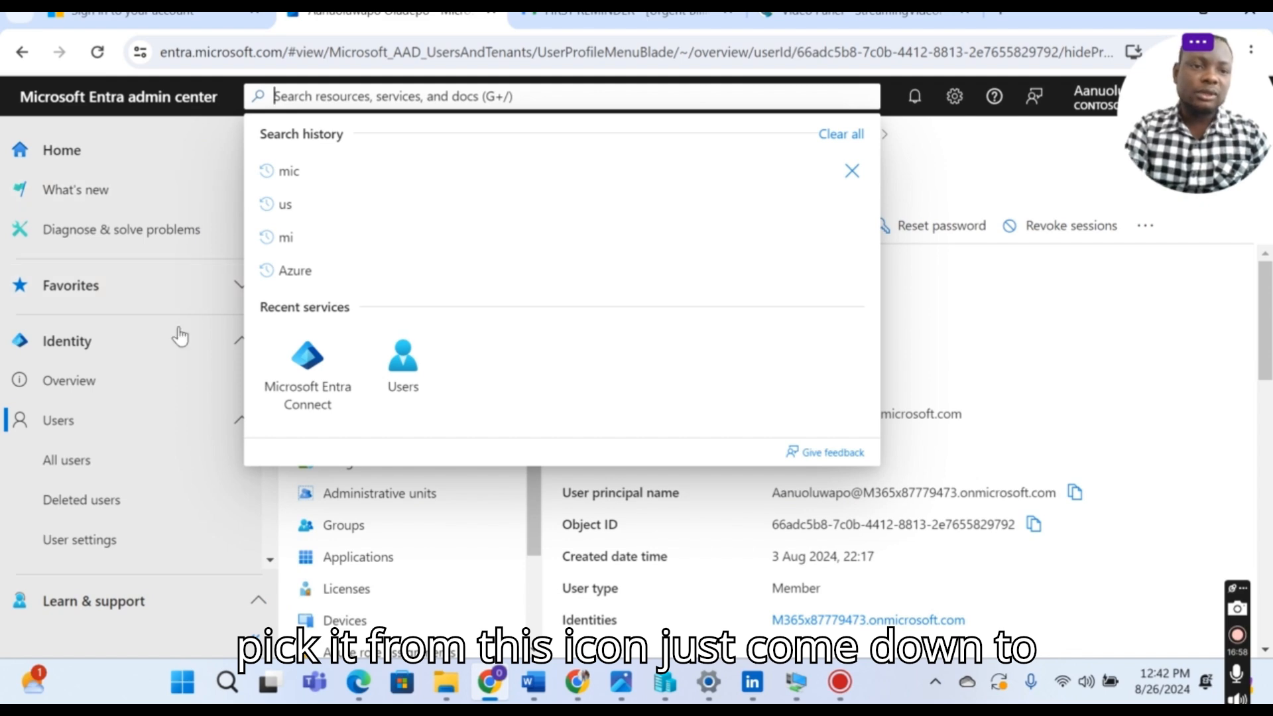
{"action": "left_click", "coordinate": [227, 346]}
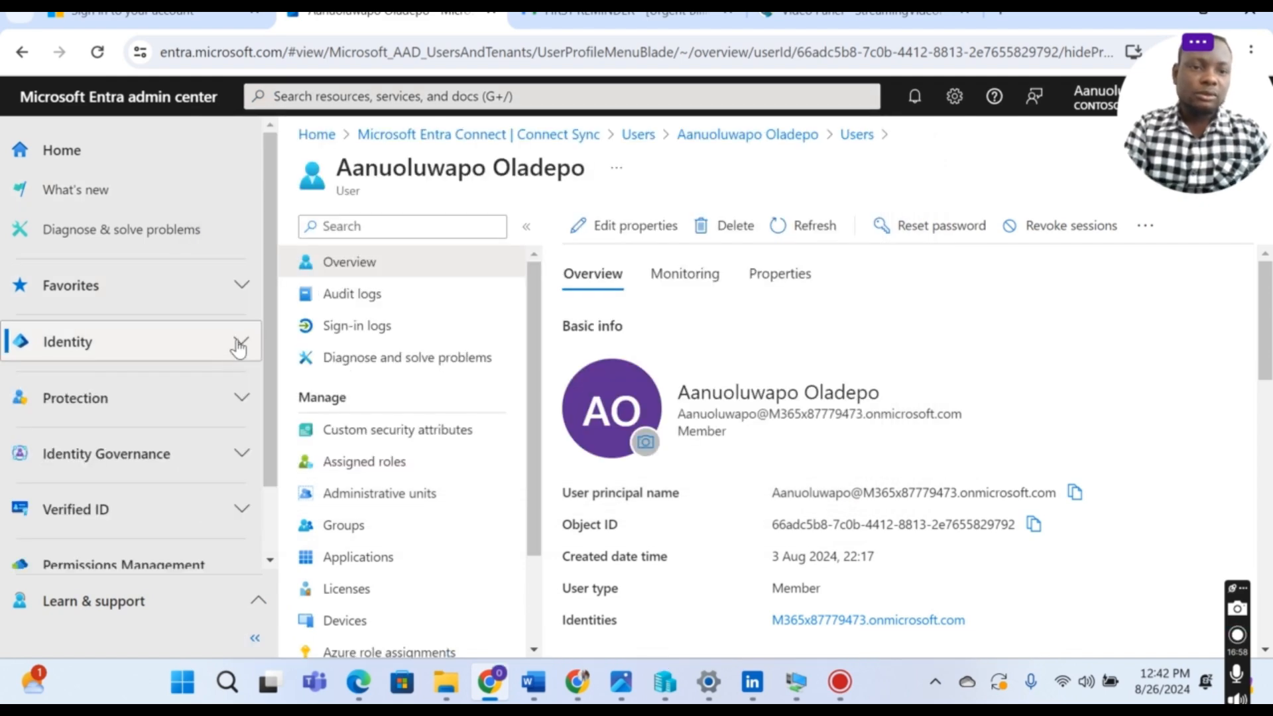
Step: In the left navigation, expand Identity, show more sections, and expand Hybrid management
{"action": "left_click_drag", "start_coordinate": [268, 305], "coordinate": [269, 376]}
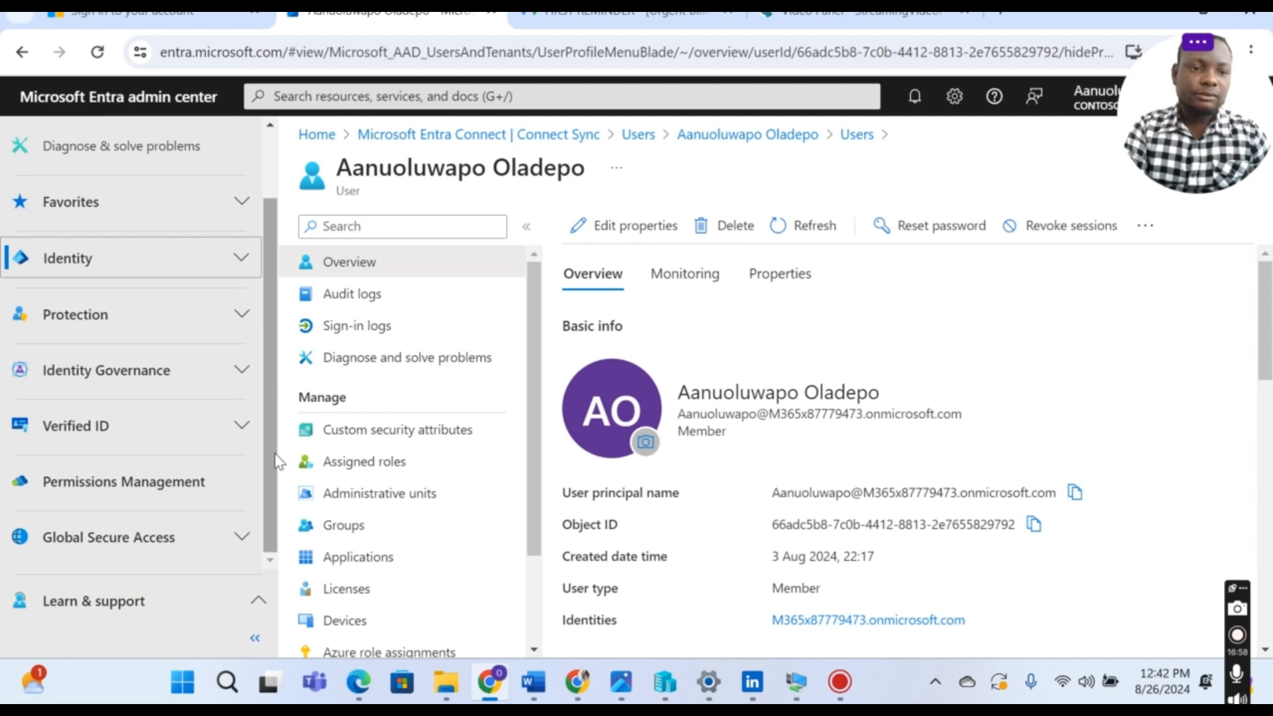
{"action": "left_click", "coordinate": [240, 260]}
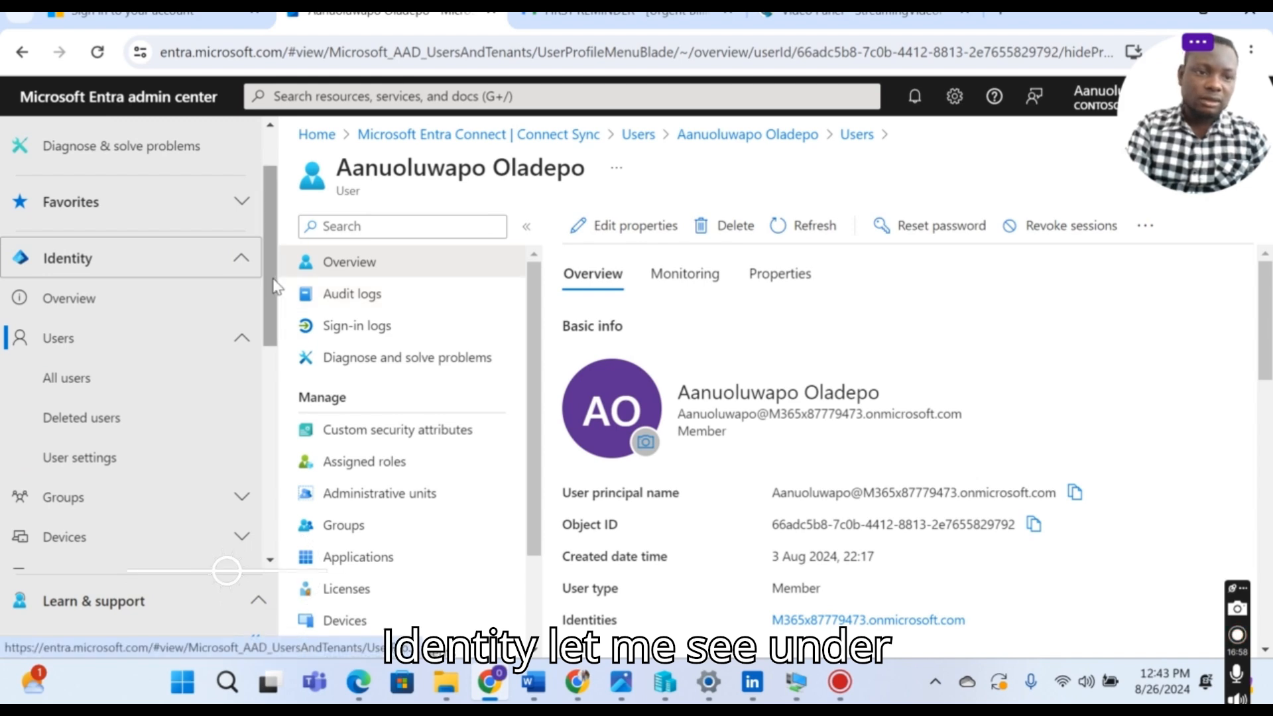
{"action": "left_click_drag", "start_coordinate": [272, 285], "coordinate": [273, 434]}
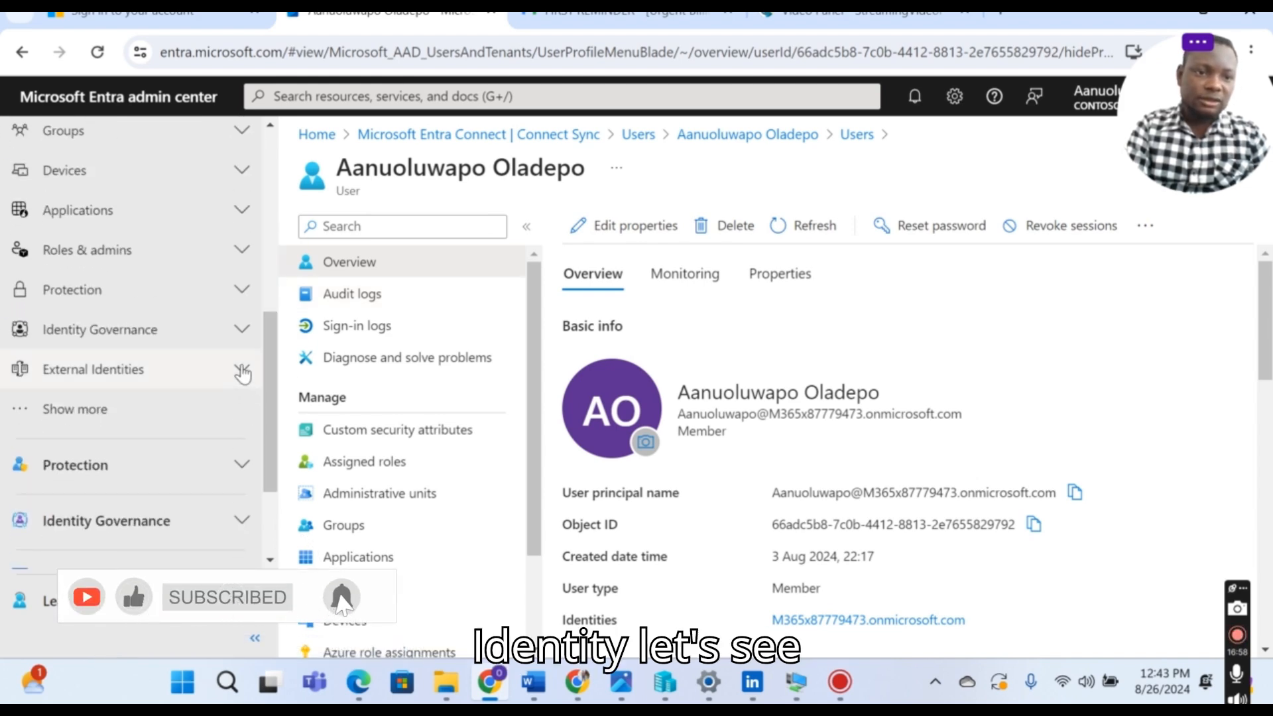
{"action": "left_click", "coordinate": [243, 370]}
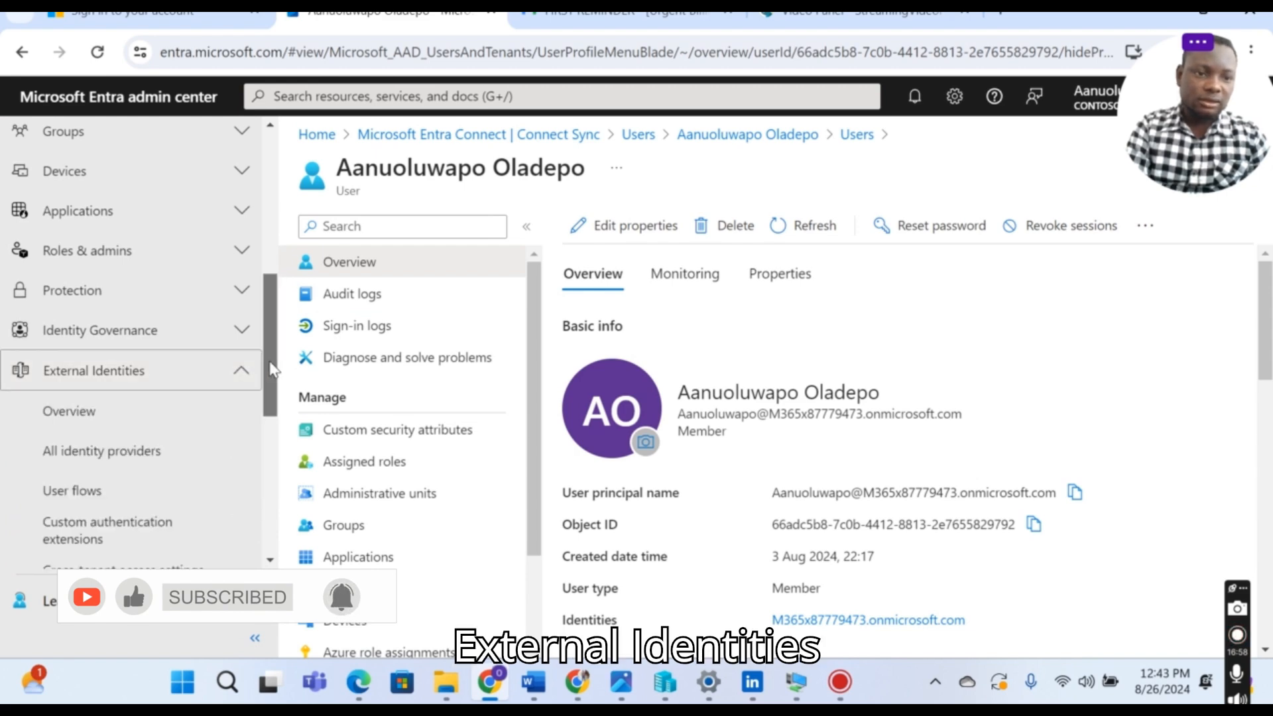
{"action": "left_click_drag", "start_coordinate": [270, 366], "coordinate": [258, 442]}
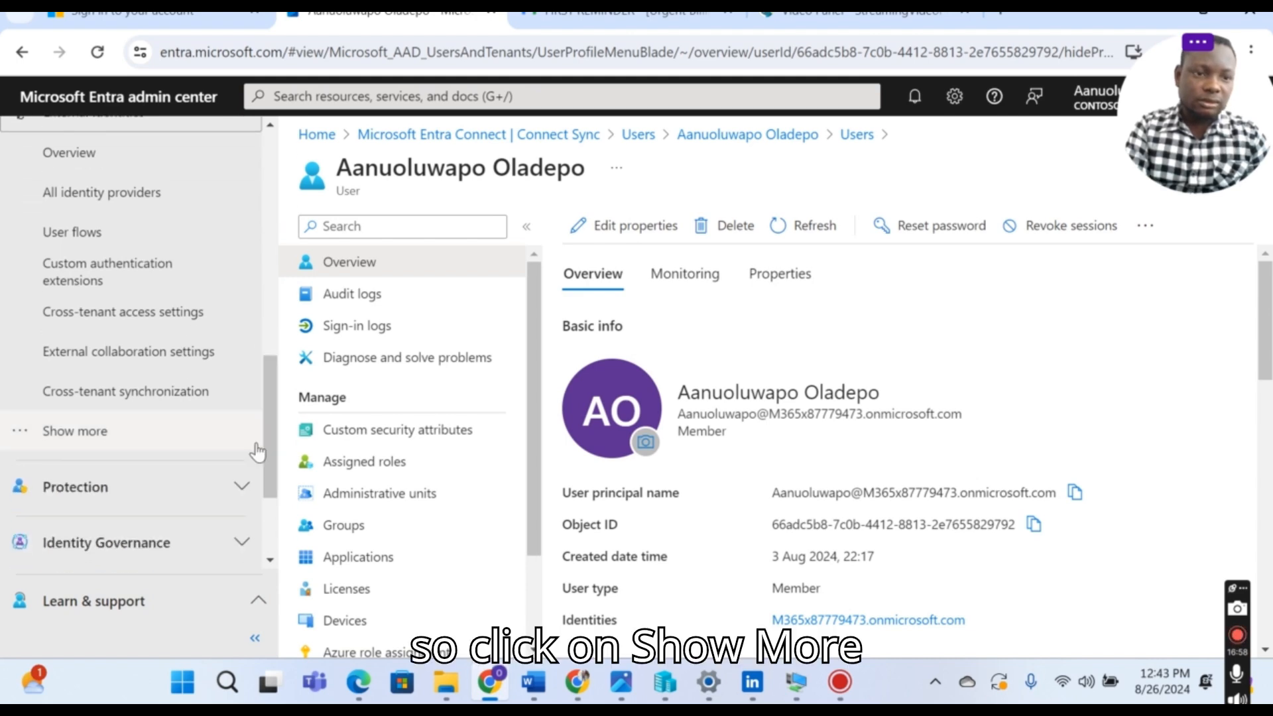
{"action": "left_click", "coordinate": [94, 438]}
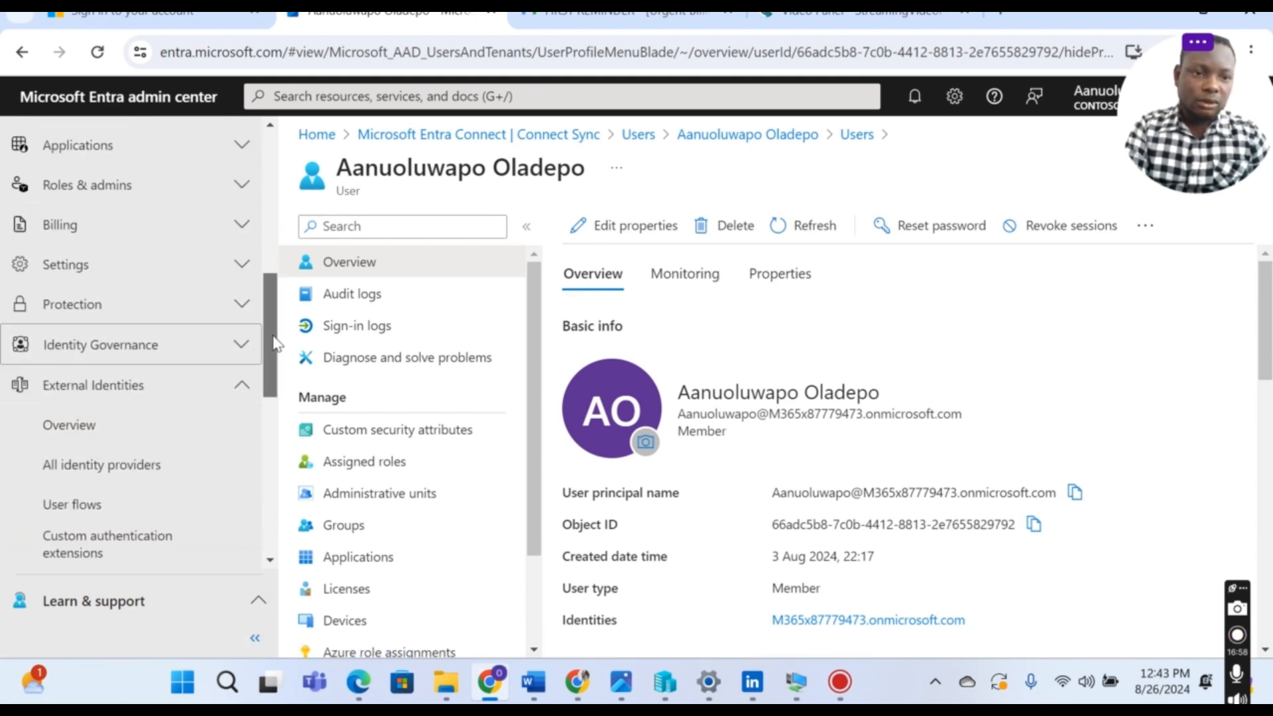
{"action": "left_click_drag", "start_coordinate": [275, 343], "coordinate": [275, 398]}
{"action": "scroll", "coordinate": [276, 421], "scroll_direction": "down", "scroll_amount": 1}
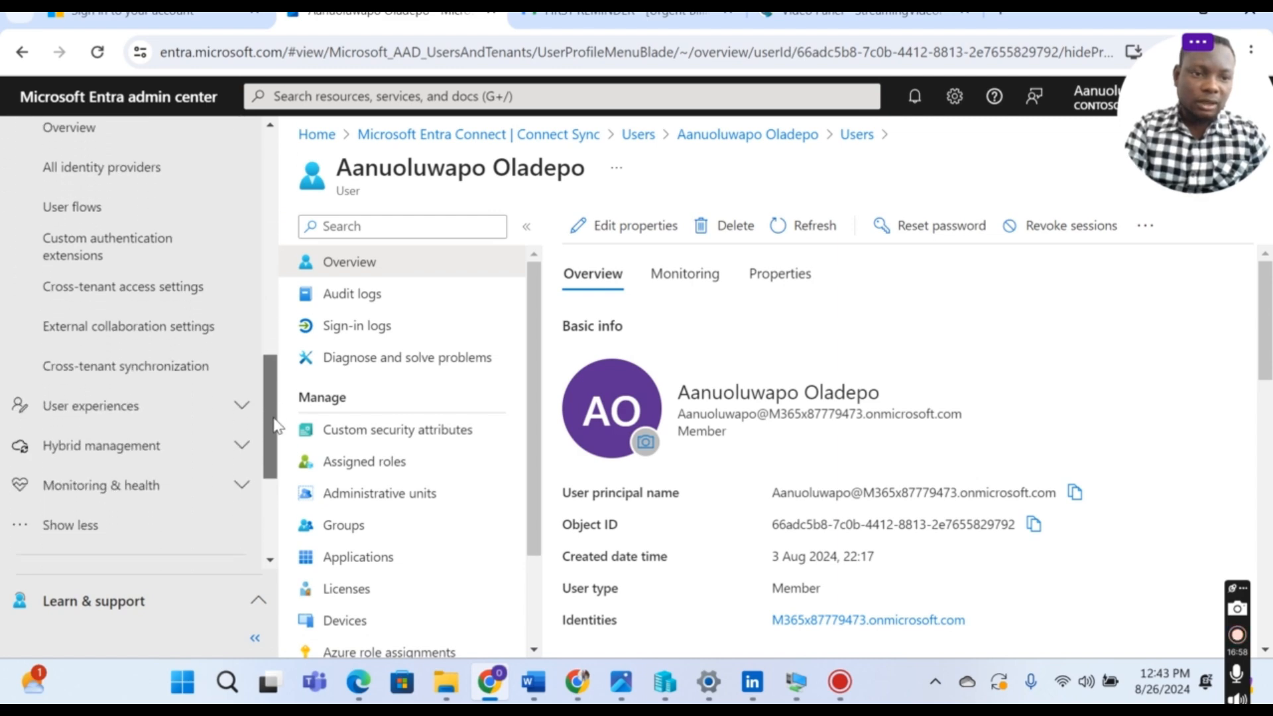
{"action": "left_click", "coordinate": [244, 434]}
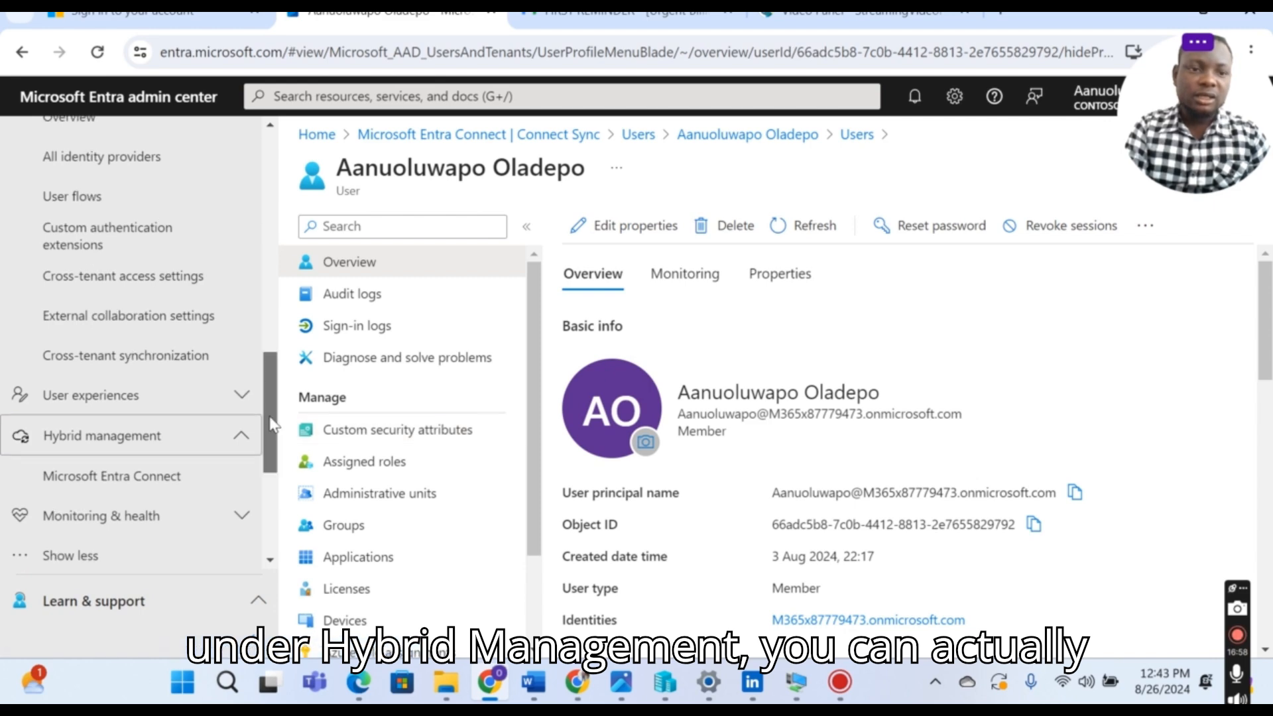
Step: Open Microsoft Entra Connect > Connect Sync, showing sync not installed and never run
{"action": "left_click", "coordinate": [145, 480]}
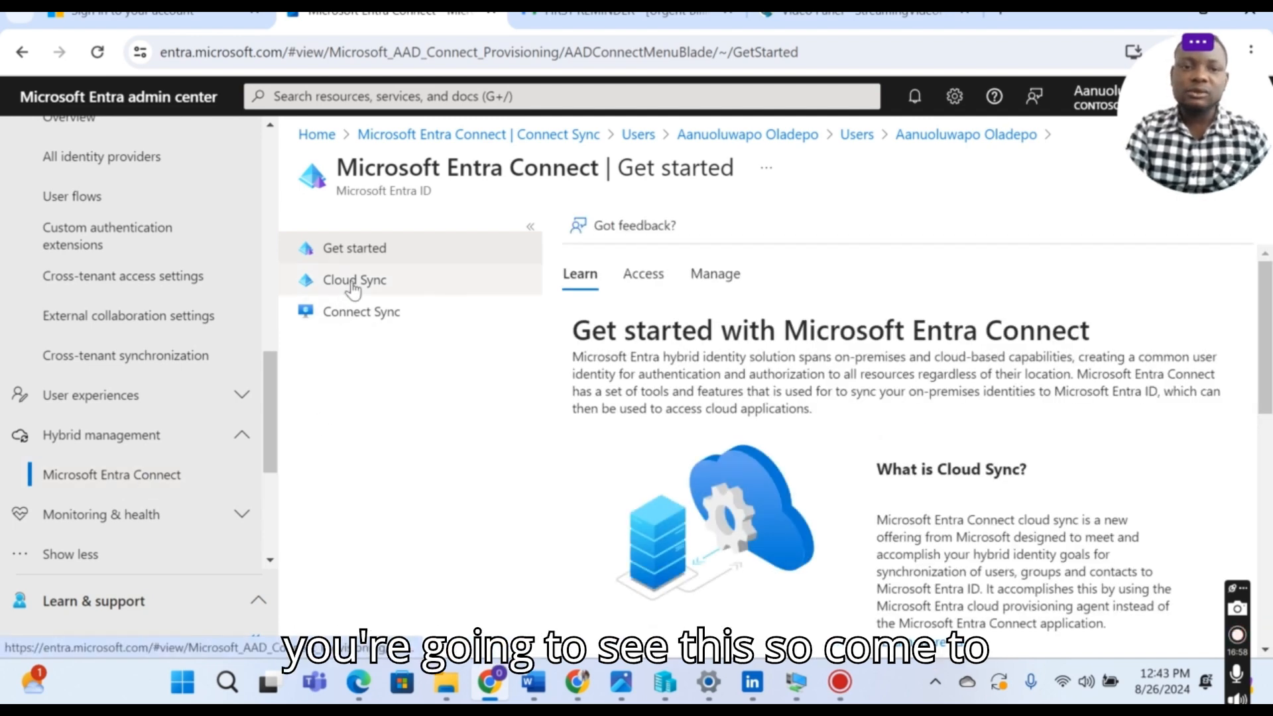
{"action": "left_click", "coordinate": [359, 324]}
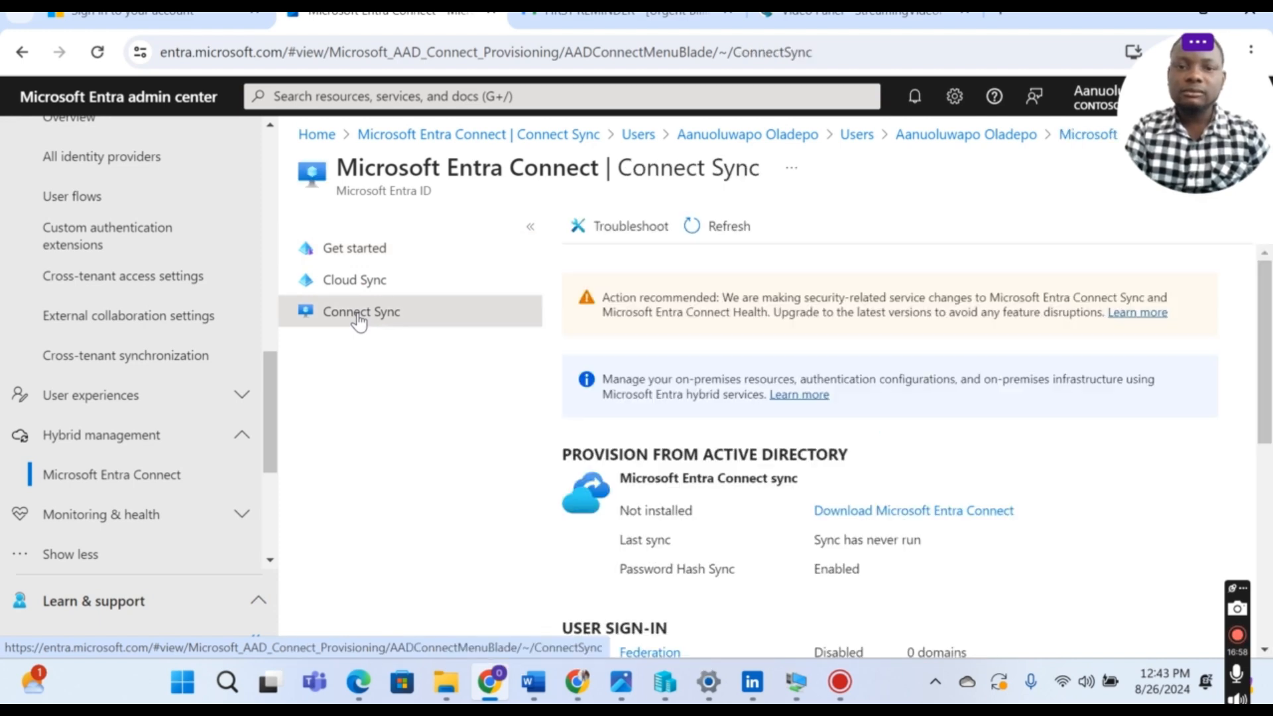
{"action": "scroll", "coordinate": [1182, 307], "scroll_direction": "down", "scroll_amount": 1}
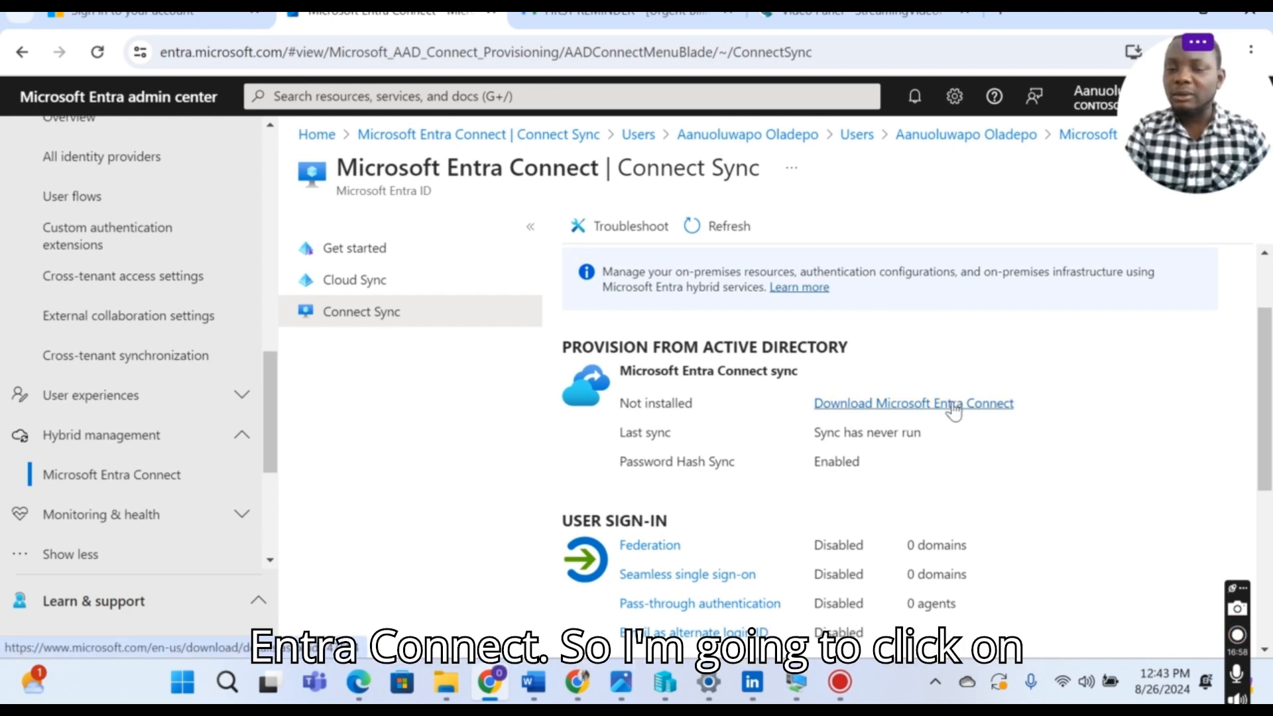
Step: Open the Microsoft Entra Connect download page, then go back to the Connect Sync tab
{"action": "left_click", "coordinate": [955, 411]}
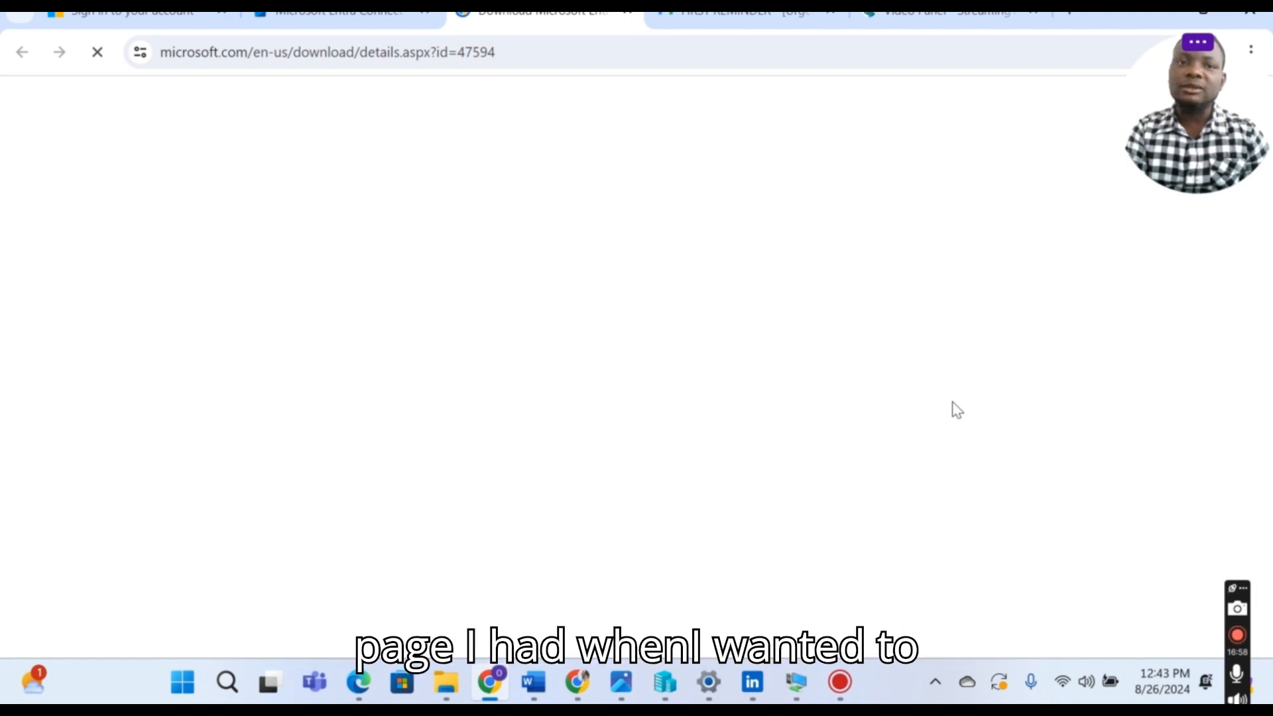
{"action": "scroll", "coordinate": [1123, 295], "scroll_direction": "down", "scroll_amount": 2}
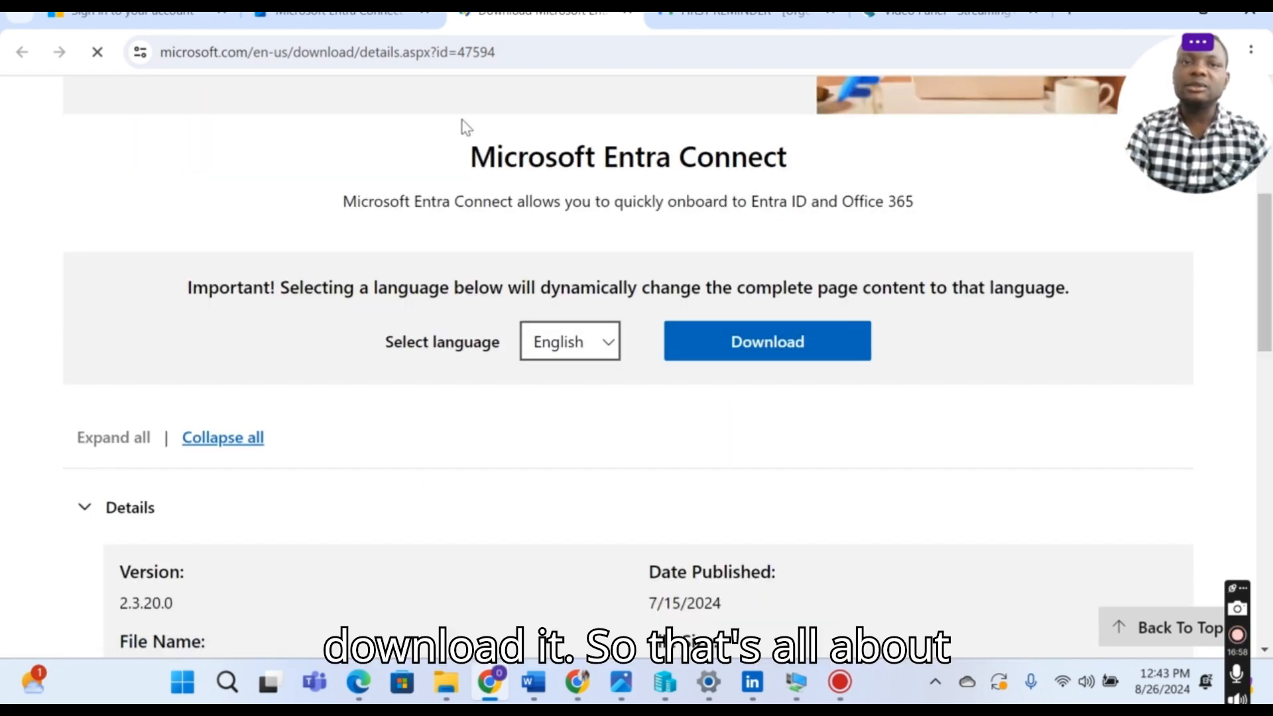
{"action": "left_click", "coordinate": [344, 25]}
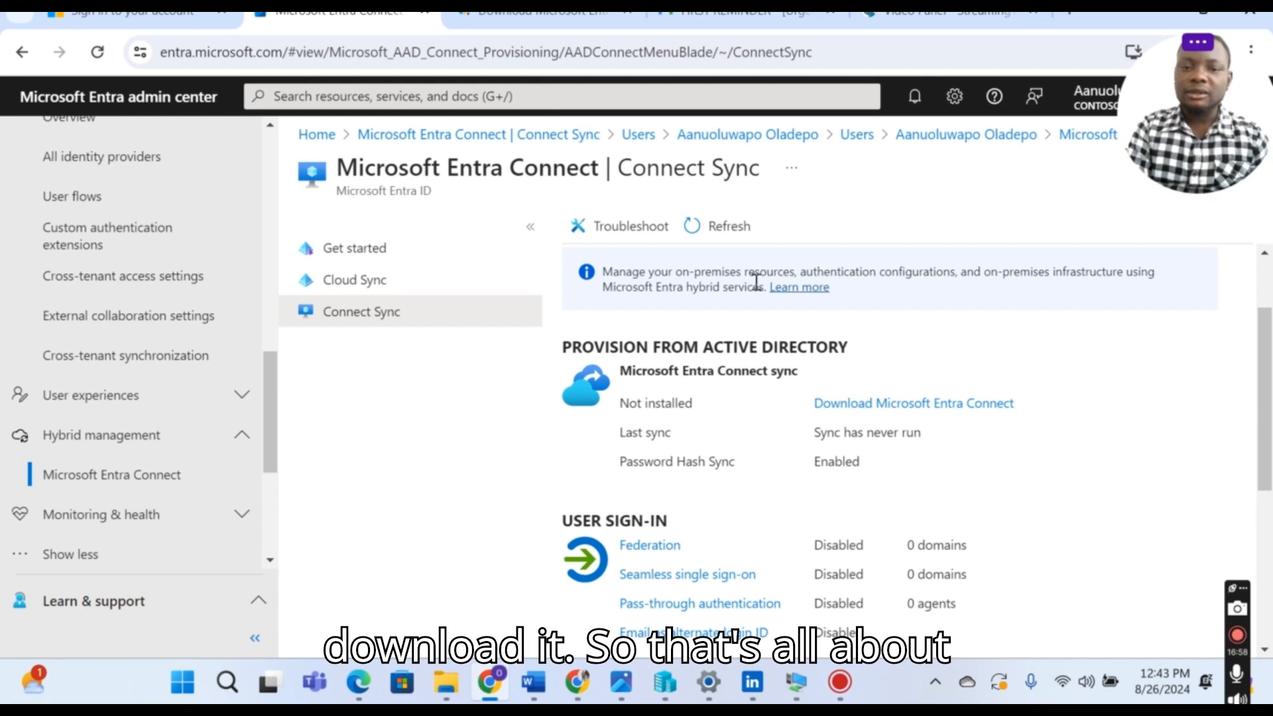
{"action": "scroll", "coordinate": [916, 406], "scroll_direction": "down", "scroll_amount": 1}
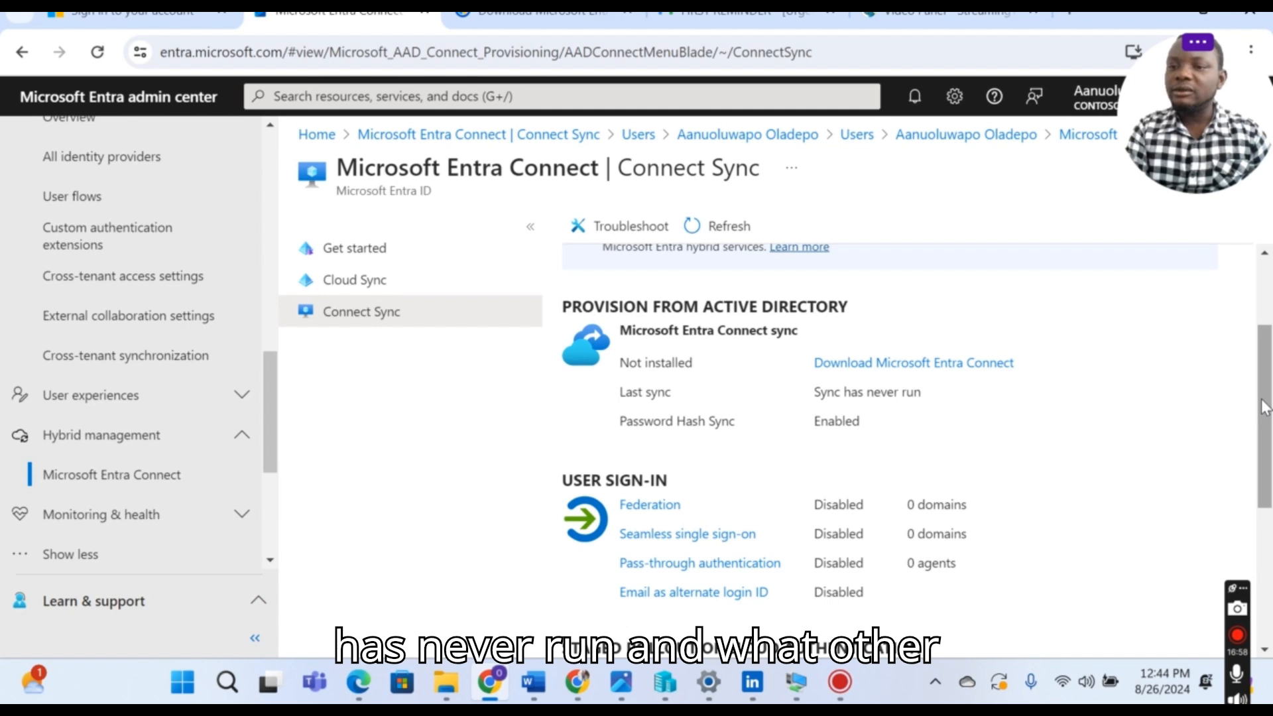
{"action": "left_click_drag", "start_coordinate": [1264, 407], "coordinate": [1243, 334]}
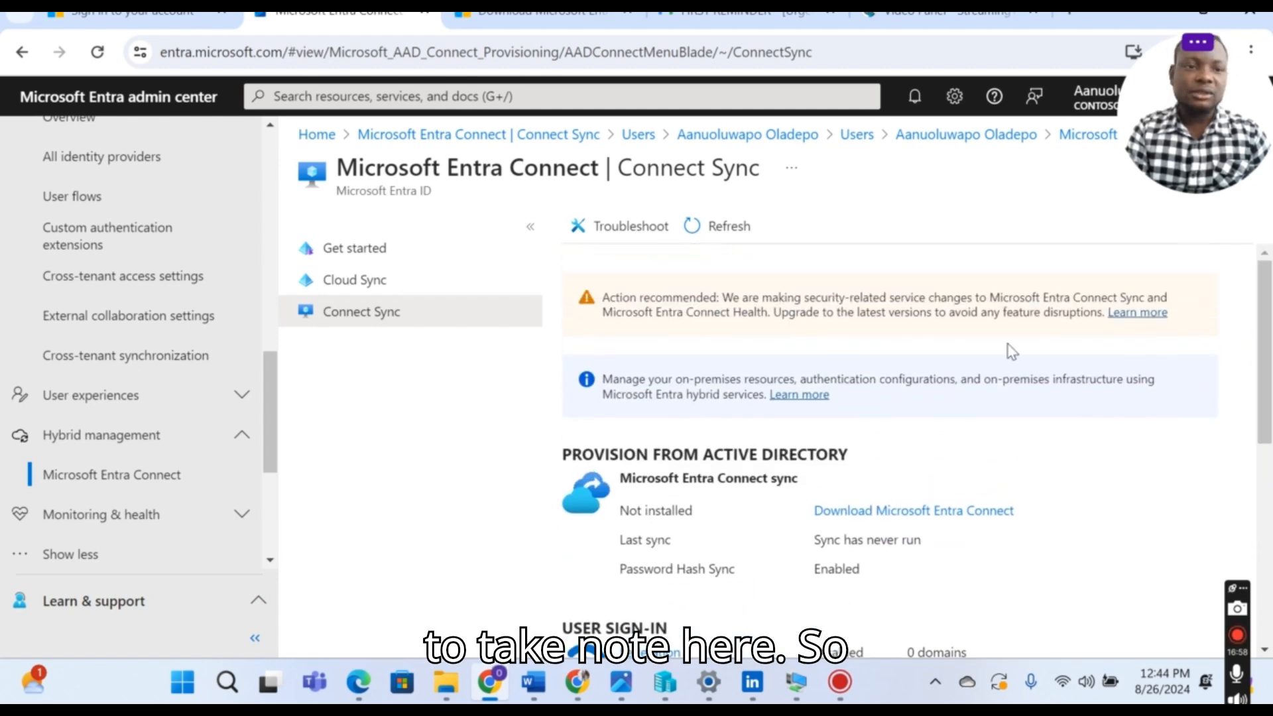
{"action": "left_click_drag", "start_coordinate": [272, 440], "coordinate": [265, 361]}
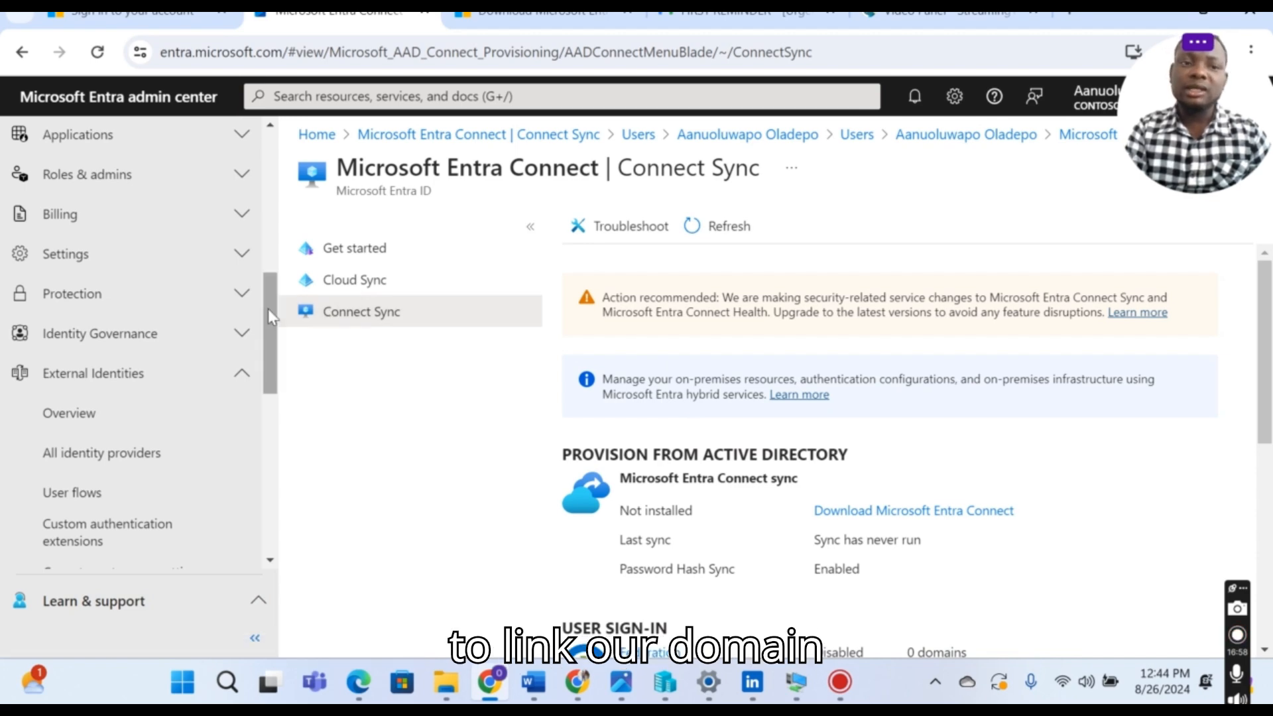
{"action": "left_click_drag", "start_coordinate": [268, 309], "coordinate": [268, 297]}
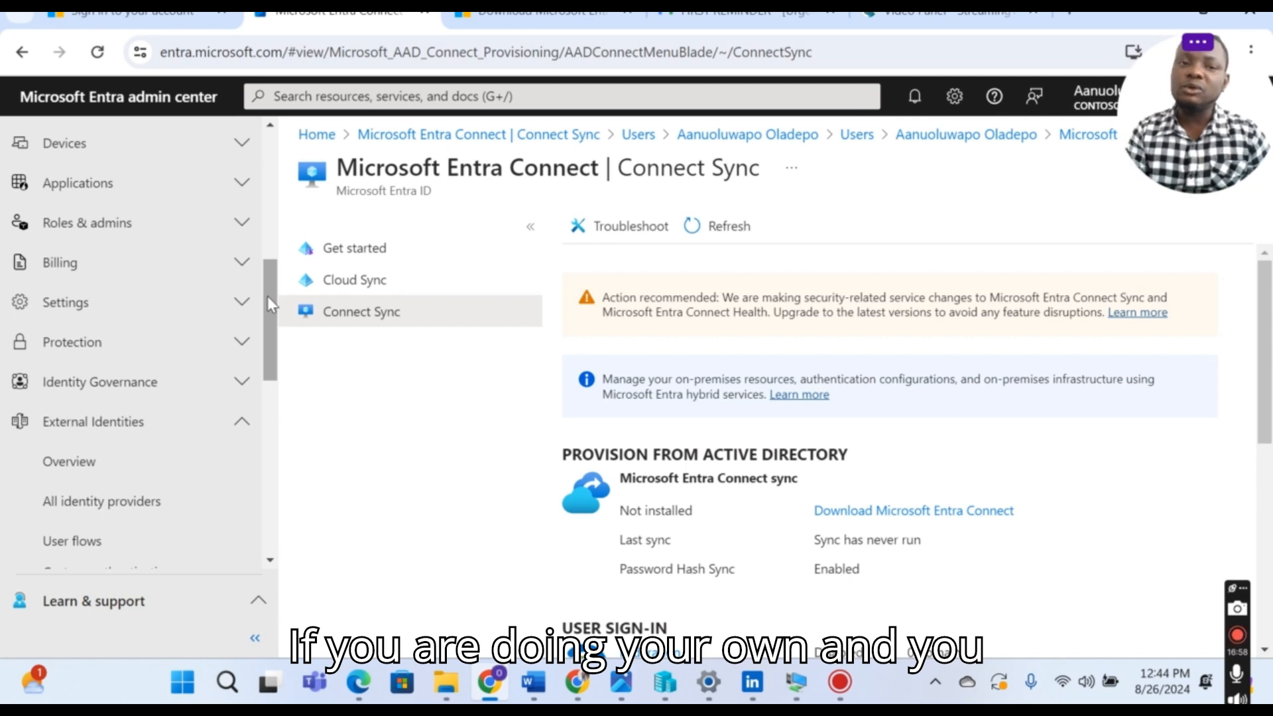
{"action": "left_click_drag", "start_coordinate": [269, 293], "coordinate": [268, 289]}
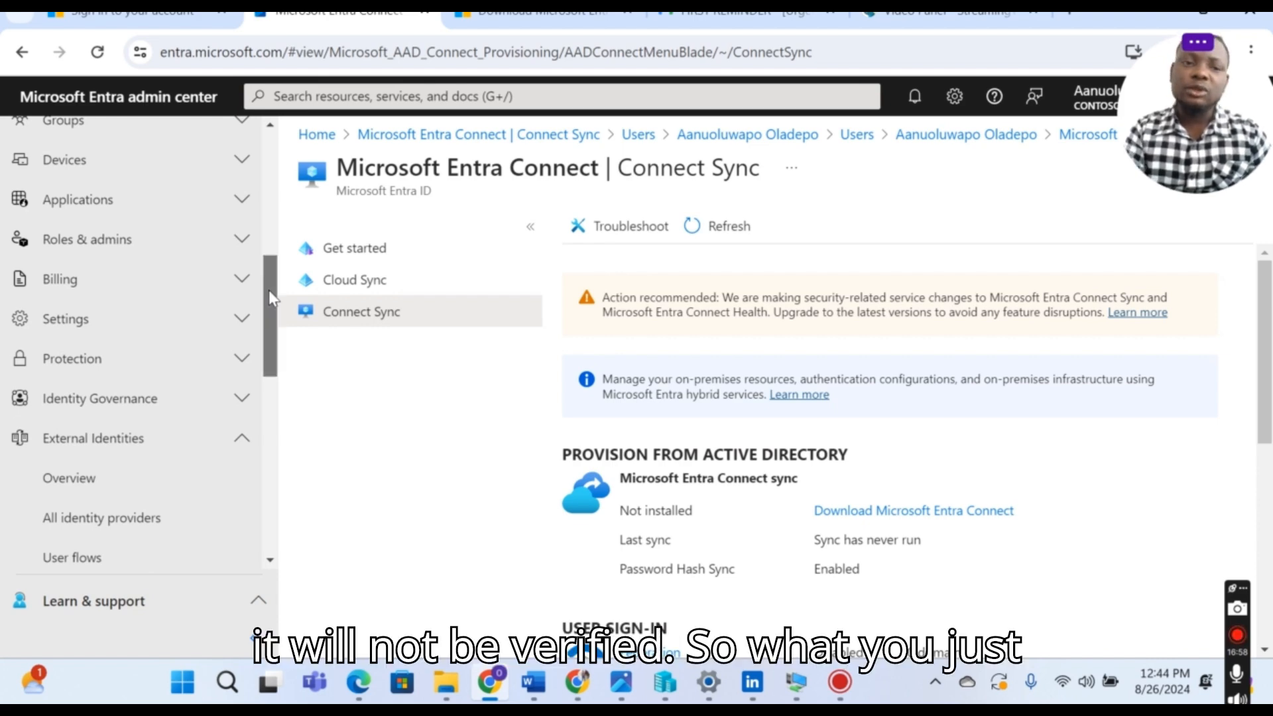
{"action": "left_click_drag", "start_coordinate": [269, 289], "coordinate": [268, 260]}
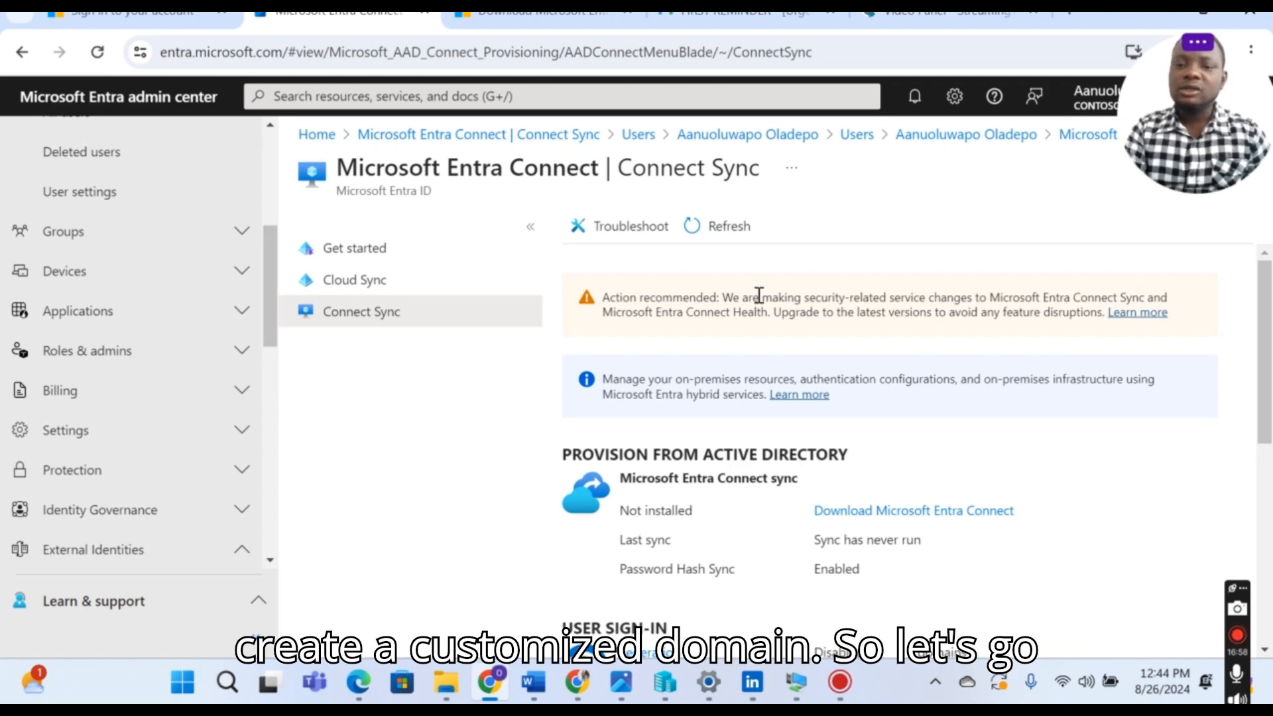
Step: Exit the completed Azure AD Connect wizard in the VM and minimise the VM window
{"action": "left_click", "coordinate": [799, 686]}
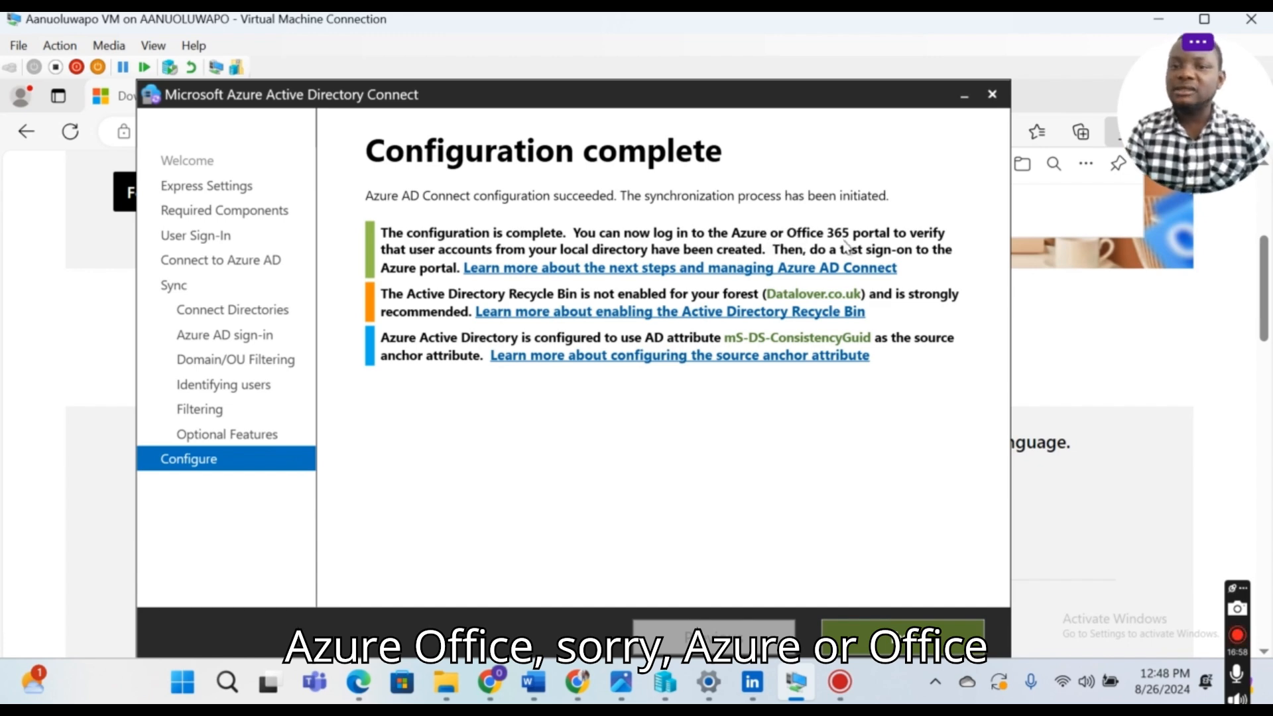
{"action": "left_click", "coordinate": [895, 636]}
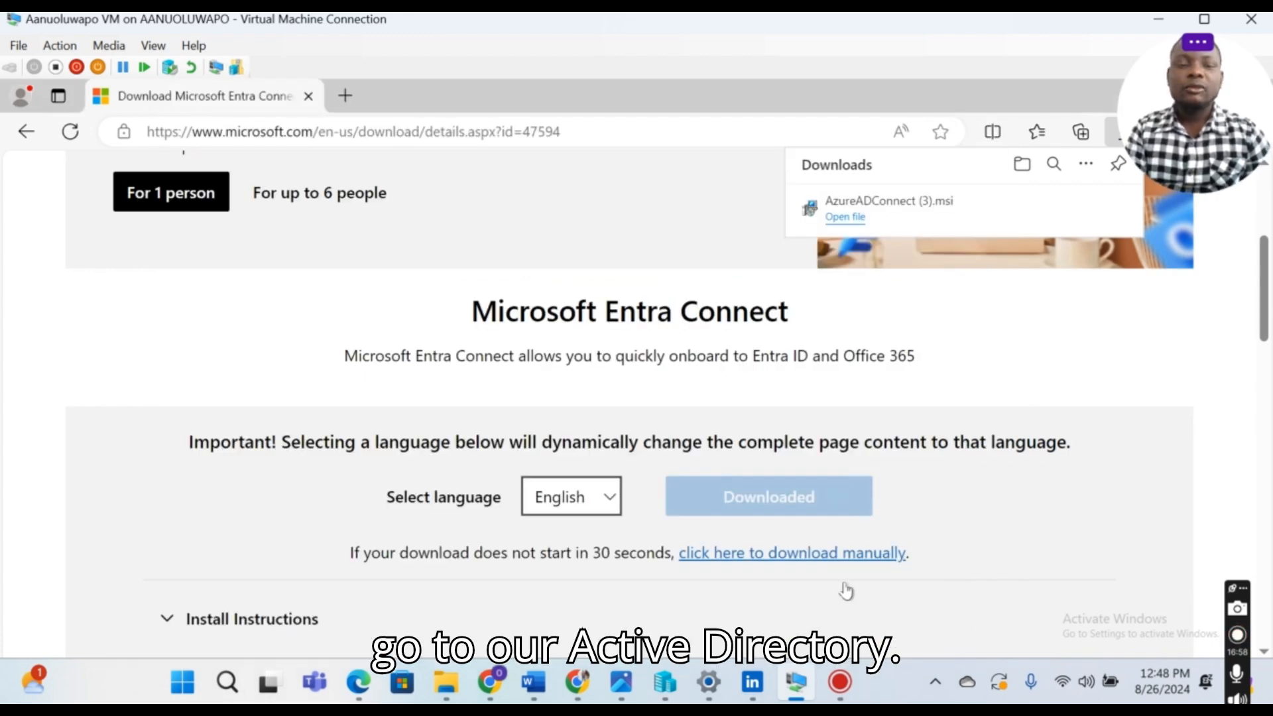
{"action": "left_click", "coordinate": [801, 684]}
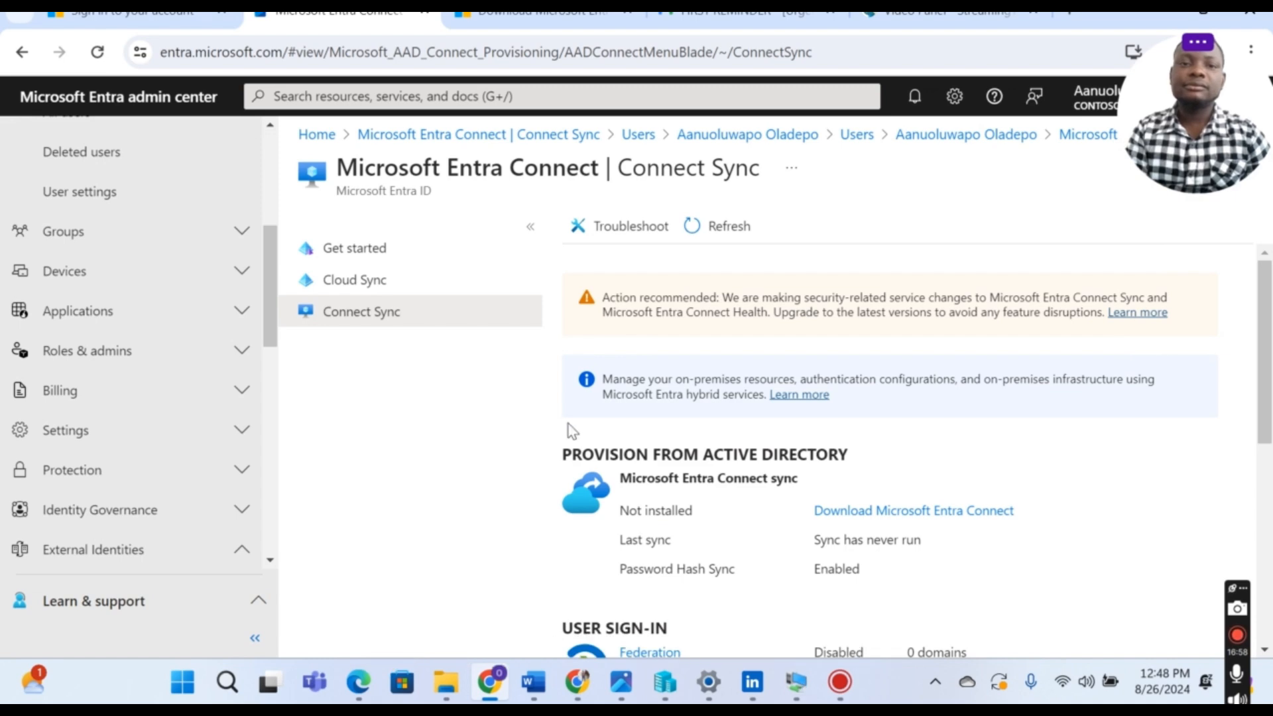
Step: Reload Connect Sync to confirm sync is Enabled, then open Users > All users
{"action": "left_click", "coordinate": [98, 53]}
{"action": "left_click", "coordinate": [98, 52]}
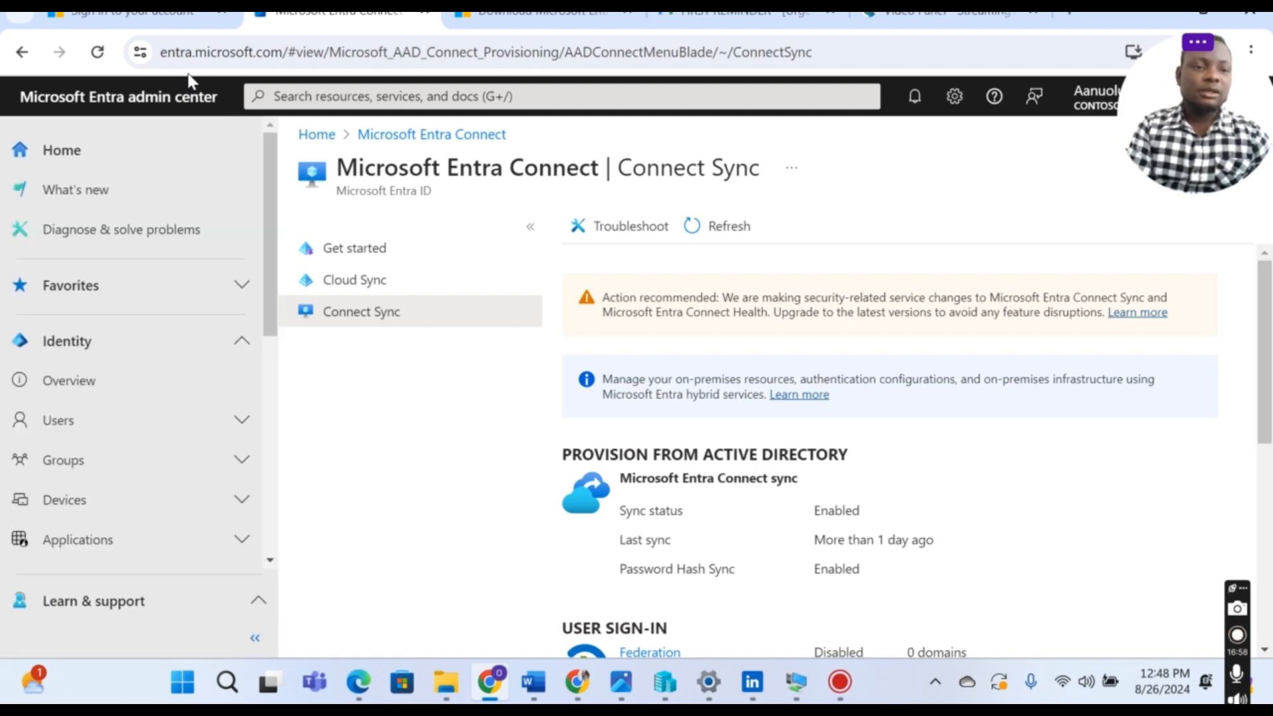
{"action": "left_click", "coordinate": [63, 425]}
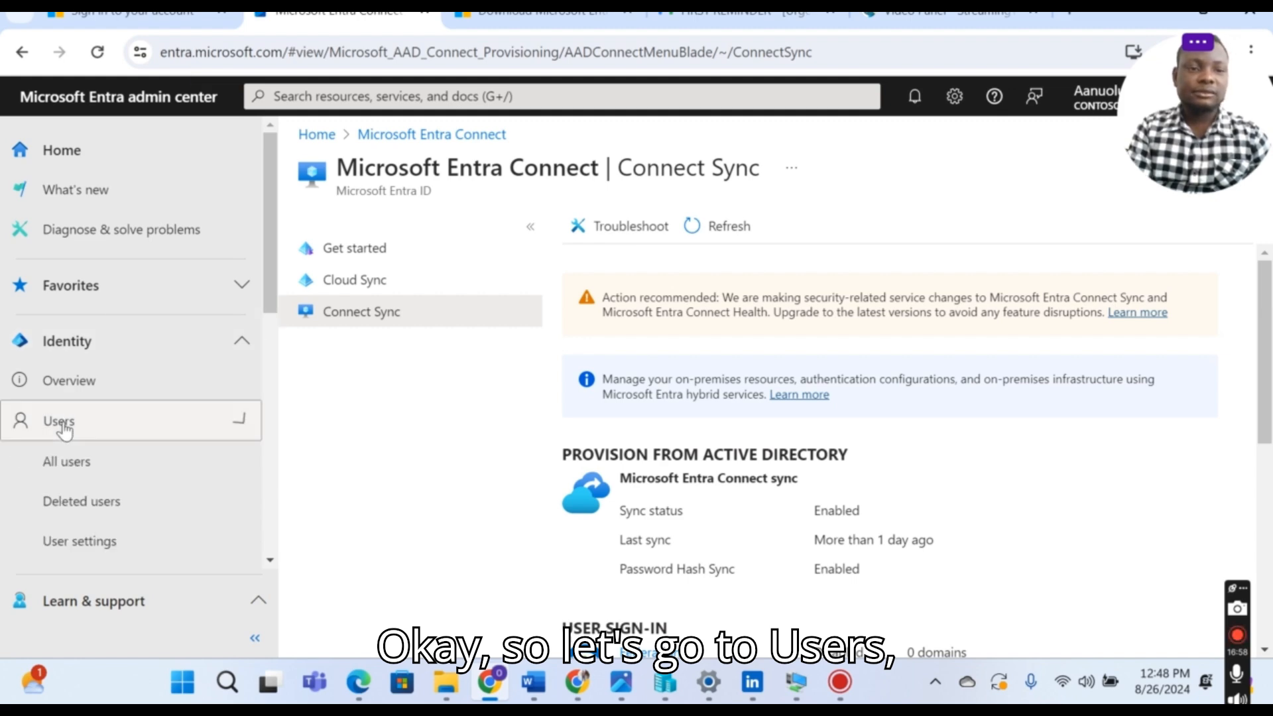
{"action": "left_click", "coordinate": [66, 467]}
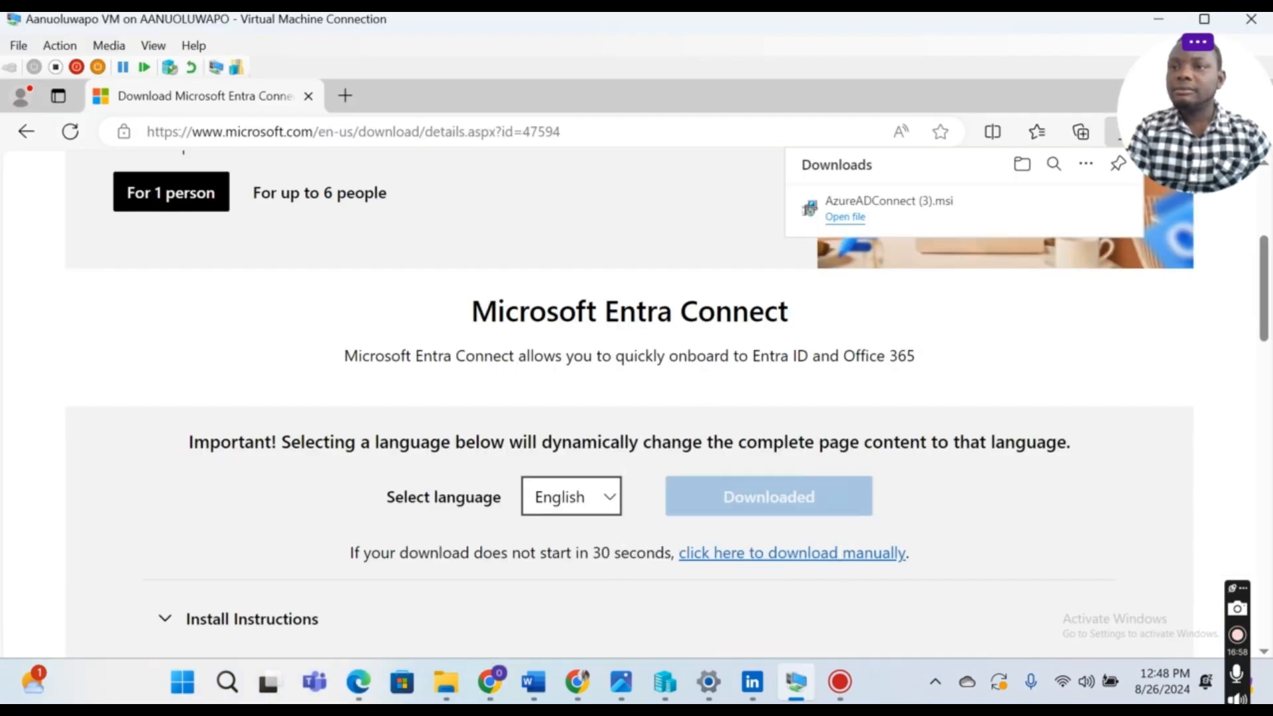
Step: Check the IT Department OU in Active Directory Users and Computers, then return to Chrome's users list
{"action": "left_click", "coordinate": [1206, 19]}
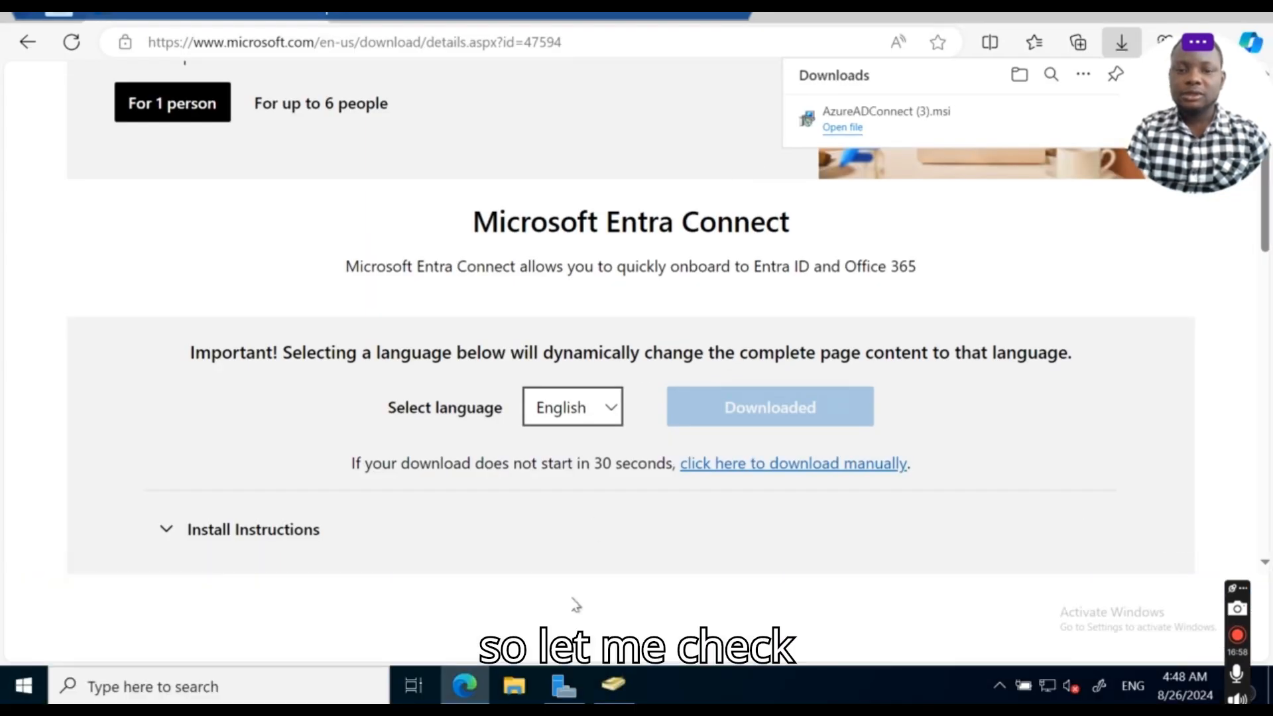
{"action": "left_click", "coordinate": [614, 690]}
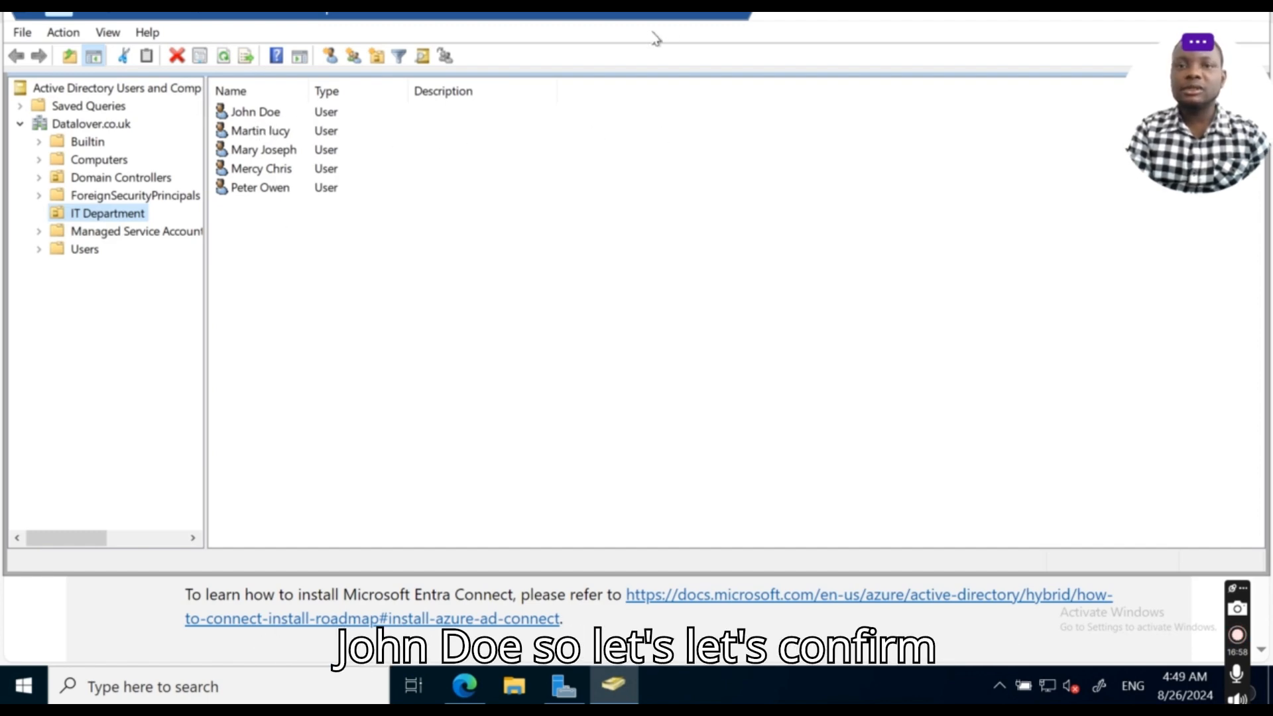
{"action": "left_click", "coordinate": [676, 13]}
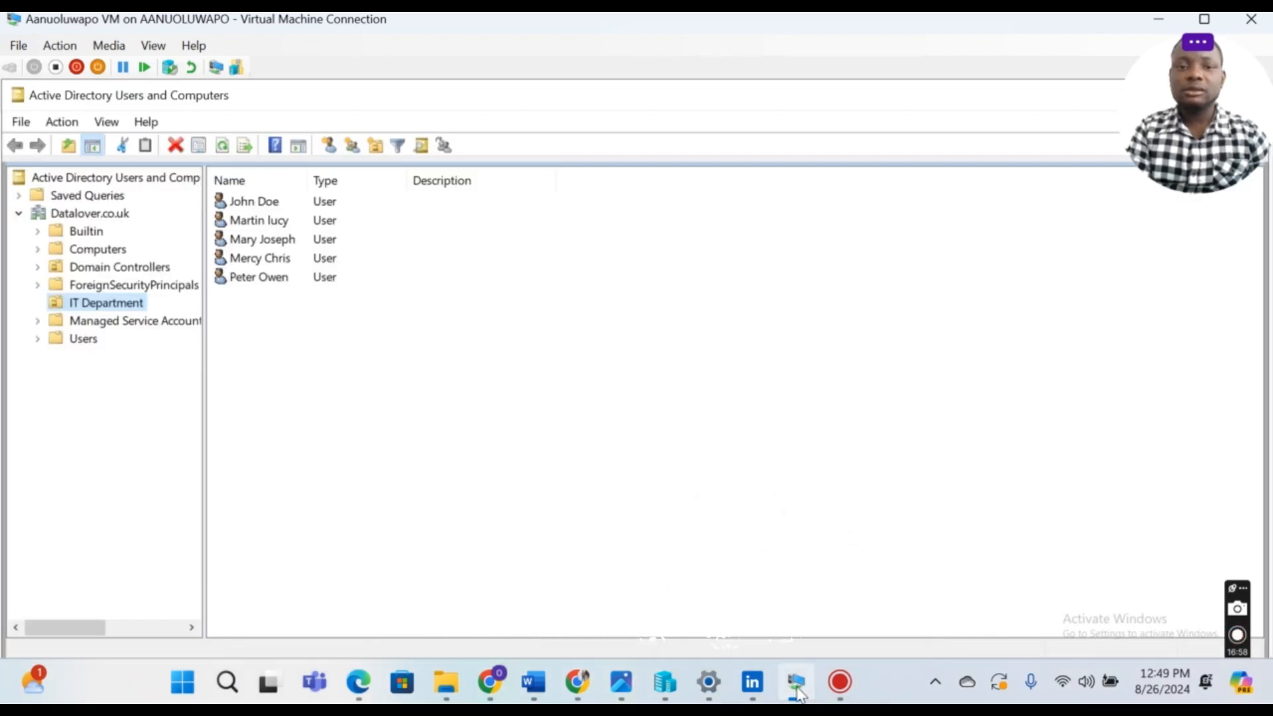
{"action": "left_click", "coordinate": [489, 682]}
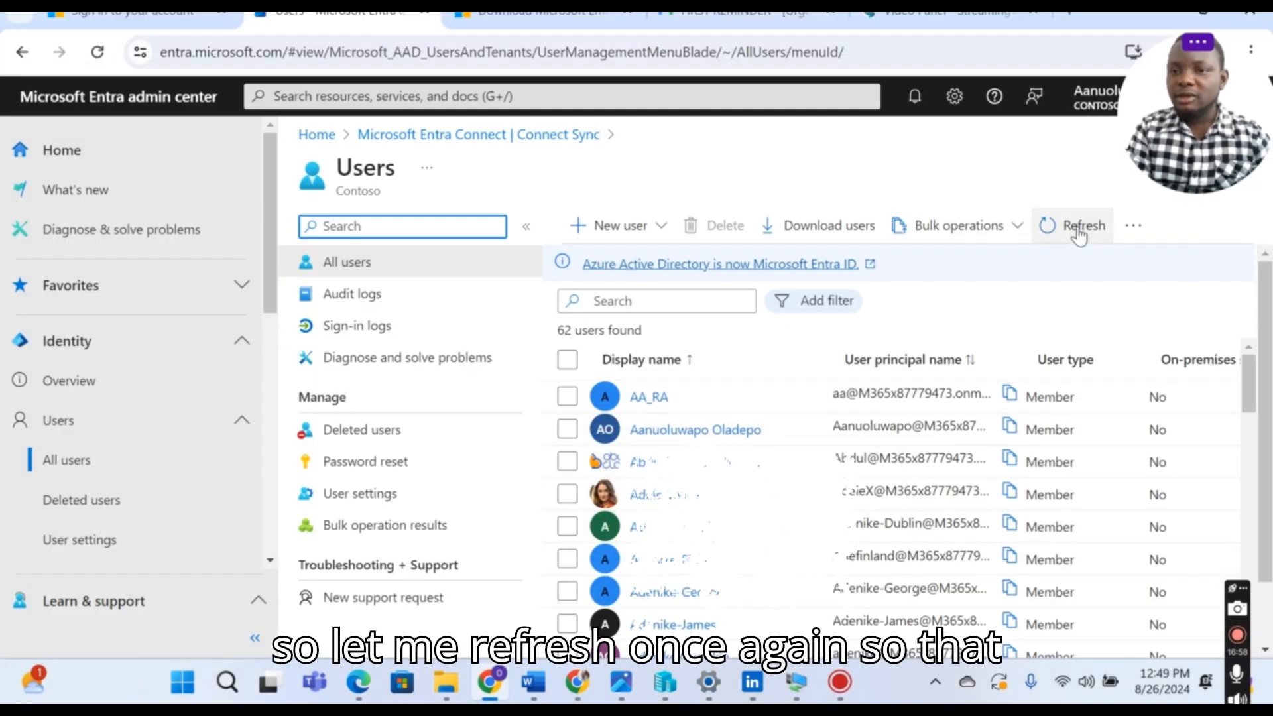
Step: Refresh the users list, search by the user's name, and select the synced IT Department user
{"action": "left_click", "coordinate": [1048, 237]}
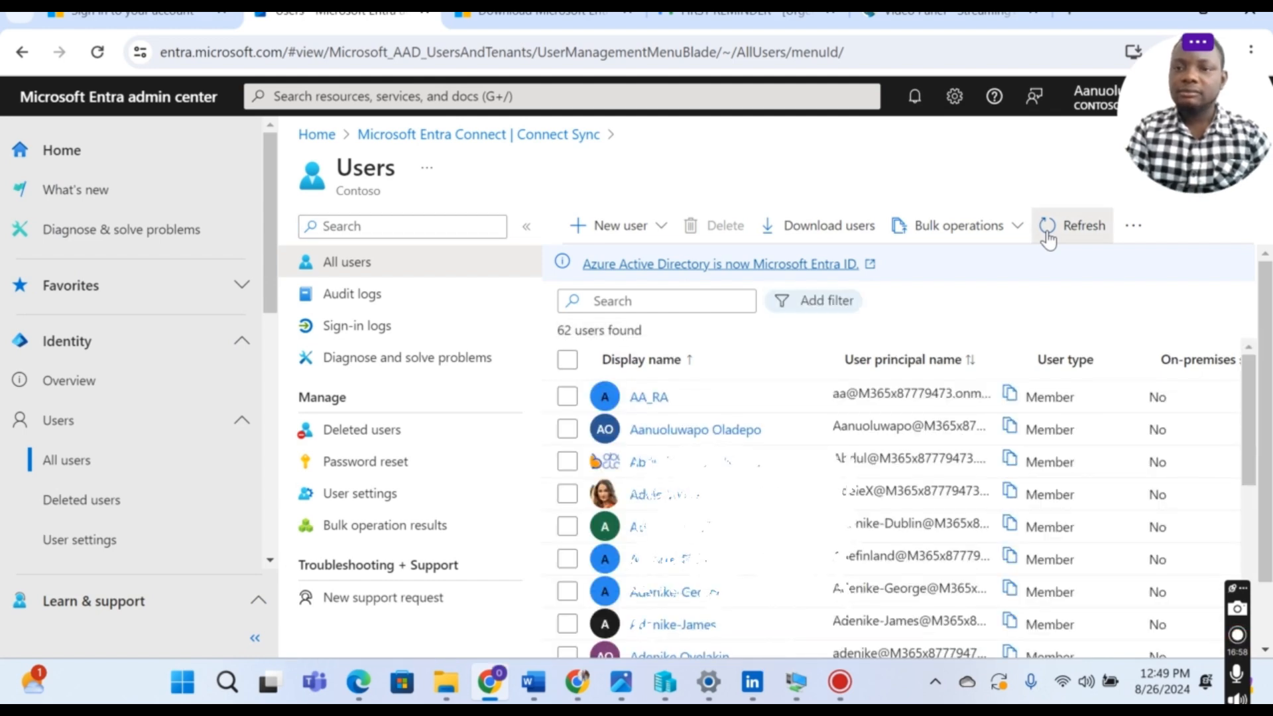
{"action": "left_click", "coordinate": [1048, 238]}
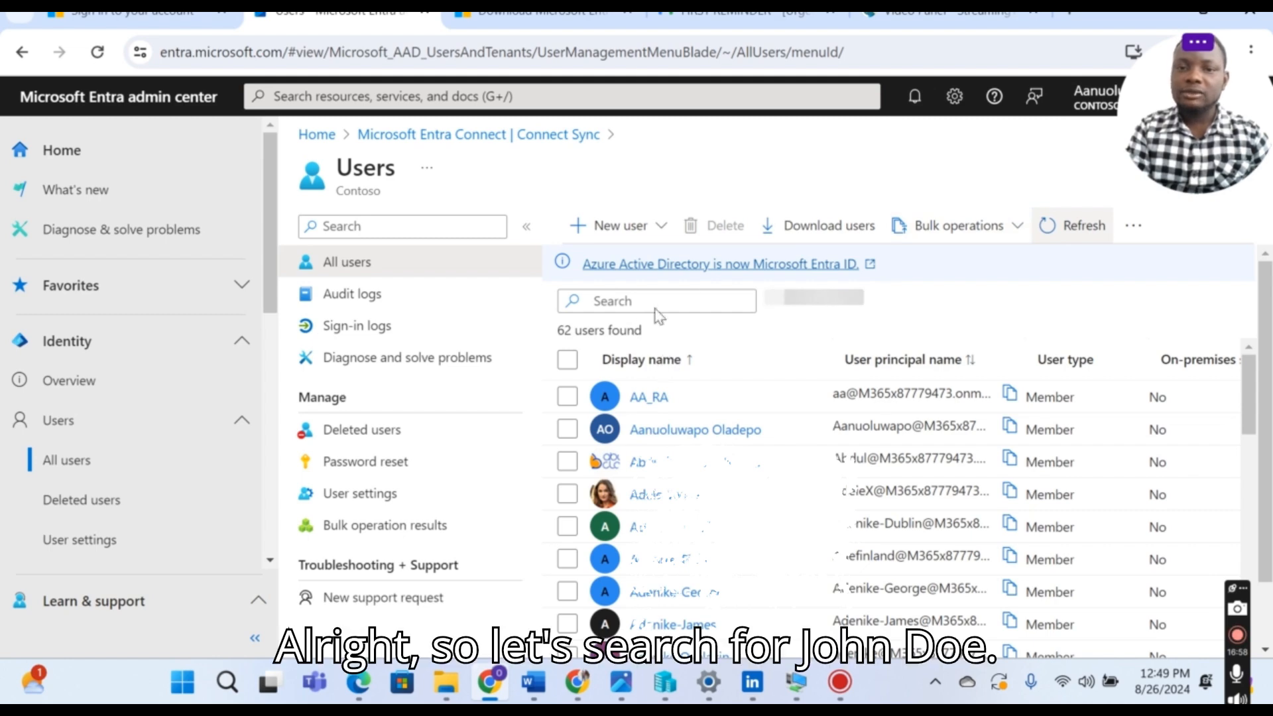
{"action": "left_click", "coordinate": [692, 302]}
{"action": "type", "text": "joh"}
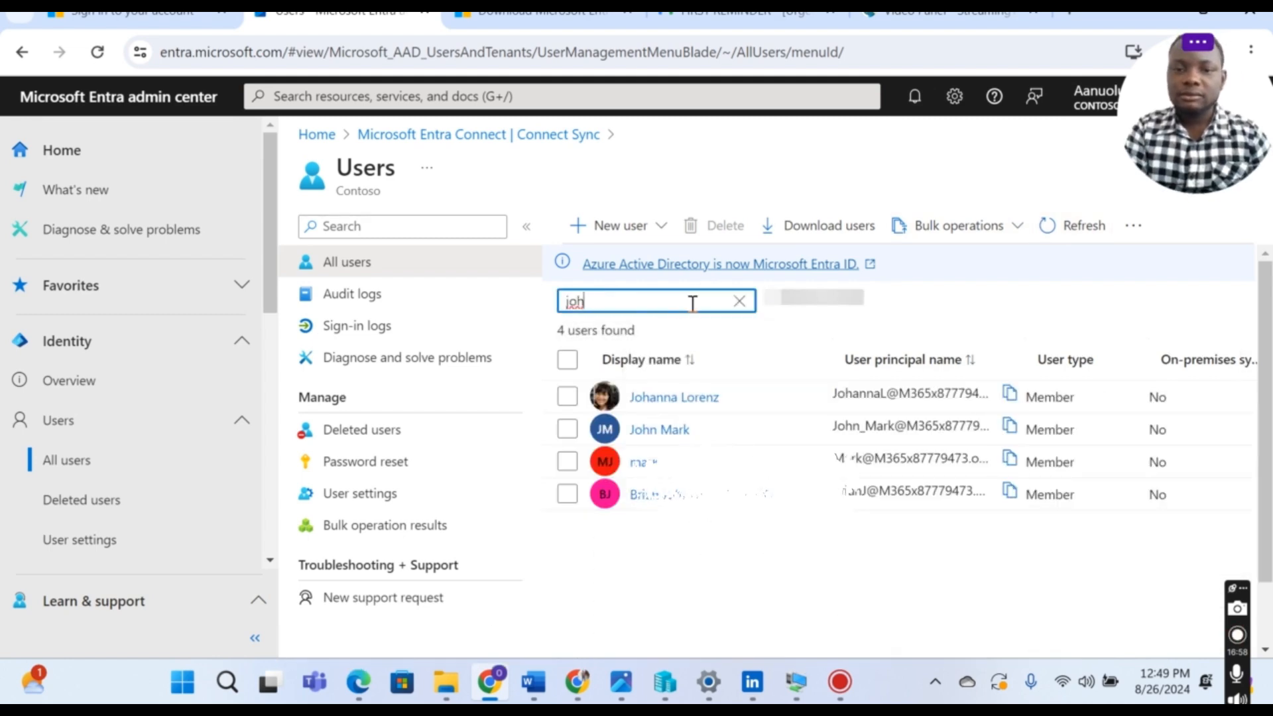
{"action": "left_click", "coordinate": [740, 301]}
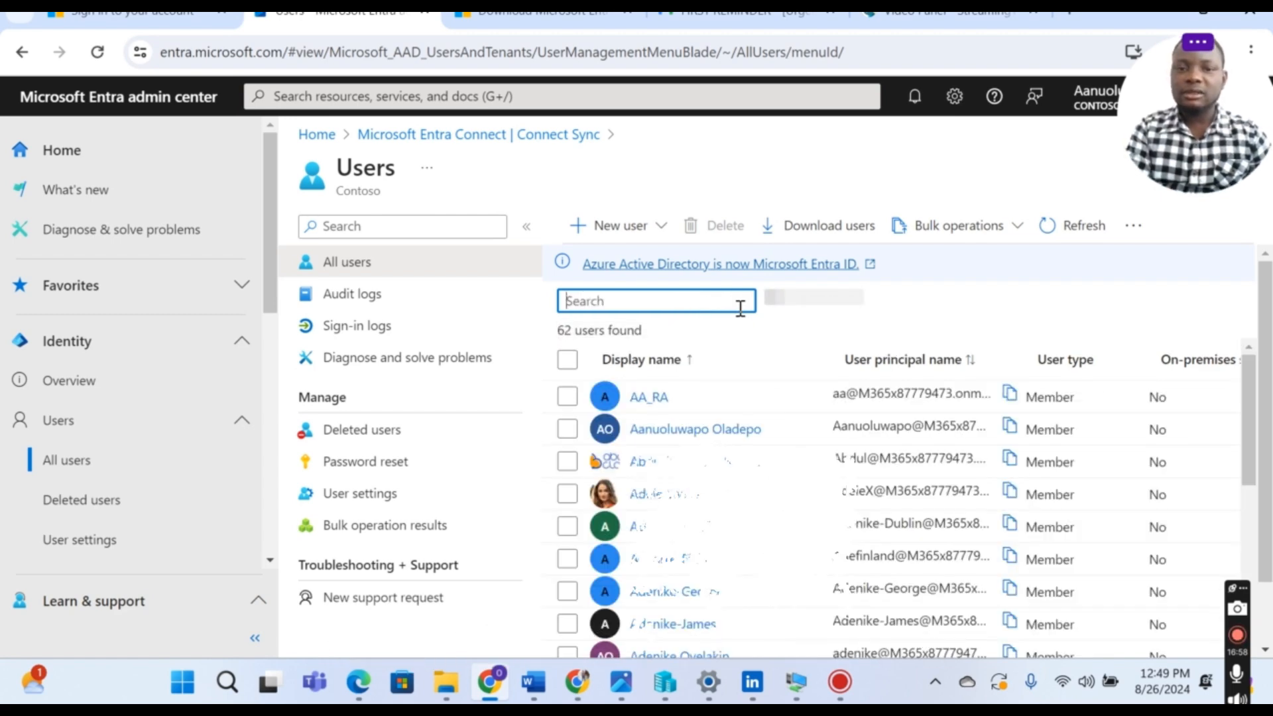
{"action": "left_click", "coordinate": [1046, 229]}
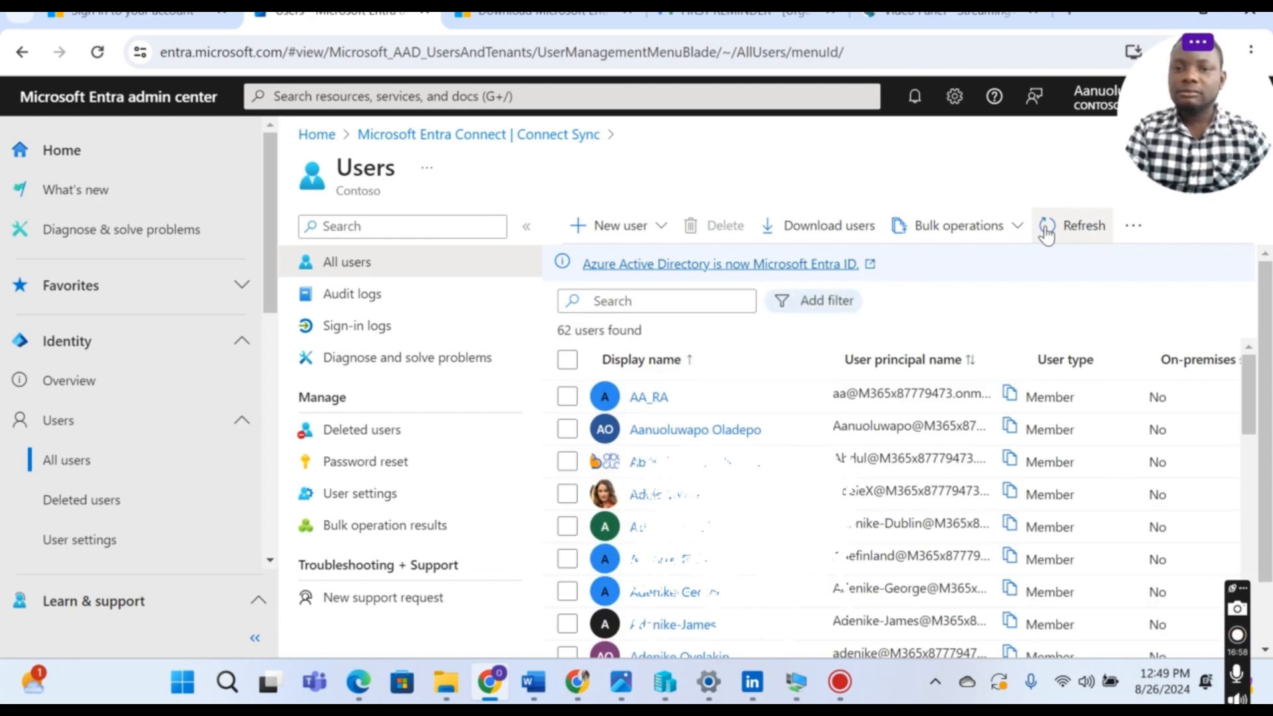
{"action": "left_click", "coordinate": [653, 301]}
{"action": "type", "text": "j"}
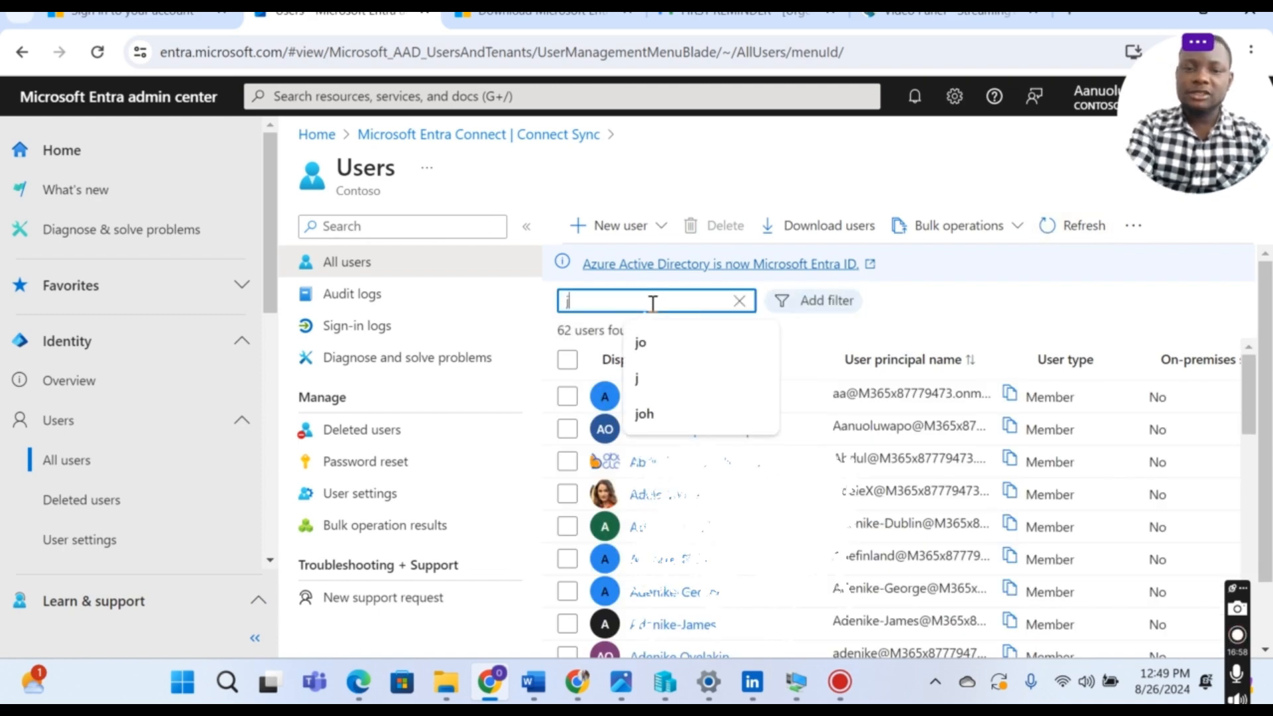
{"action": "type", "text": "o"}
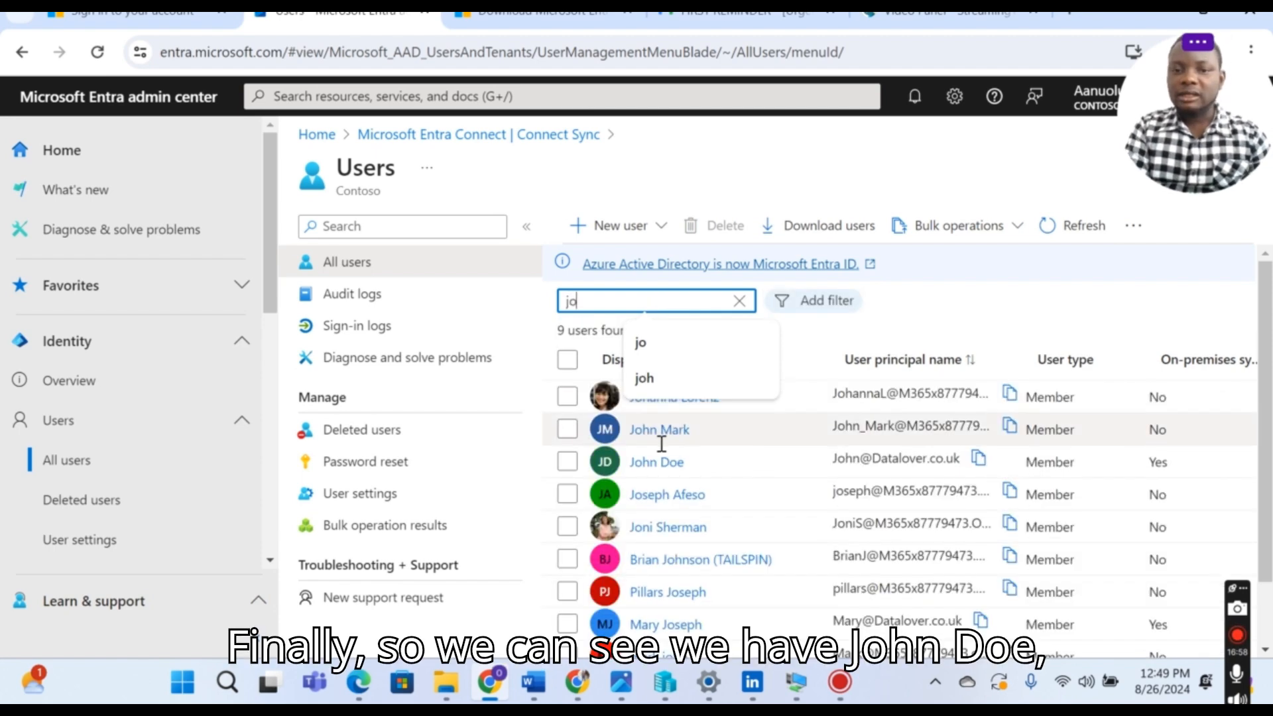
{"action": "left_click", "coordinate": [652, 468]}
Step: Open the synced IT Department user's Overview page to review the on-premises account details
{"action": "left_click", "coordinate": [653, 462]}
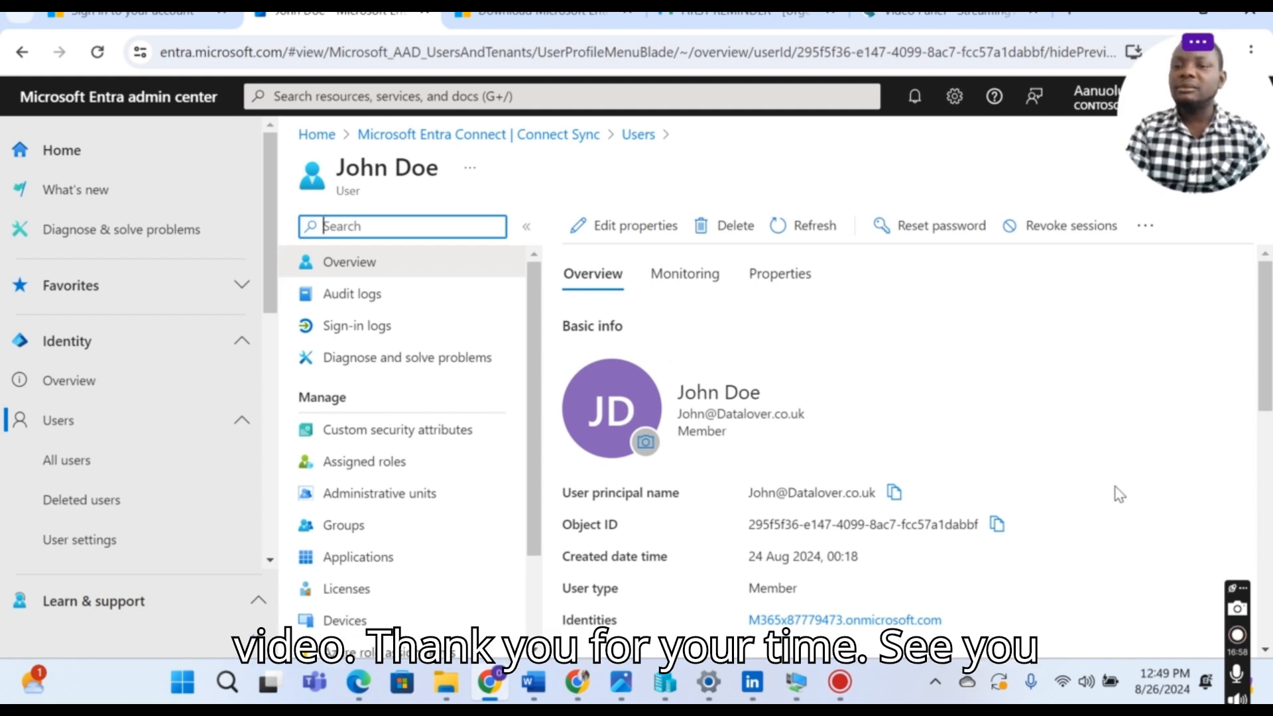
{"action": "left_click", "coordinate": [1237, 636]}
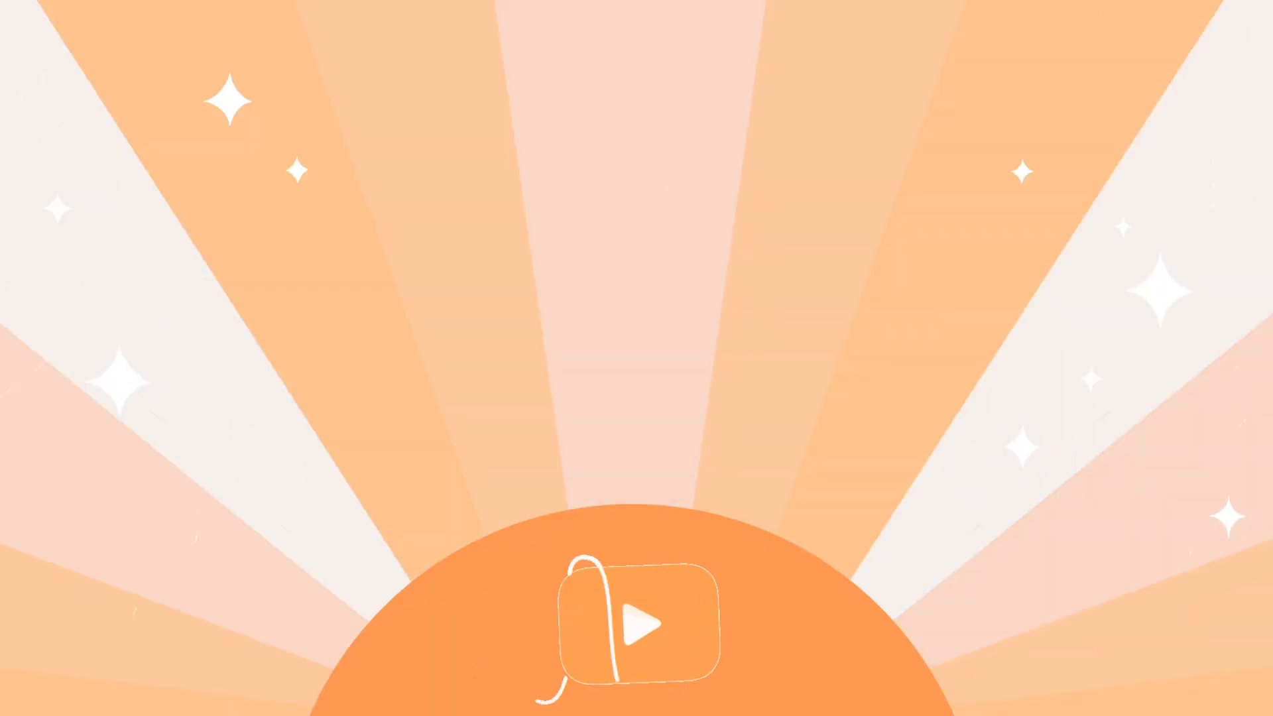